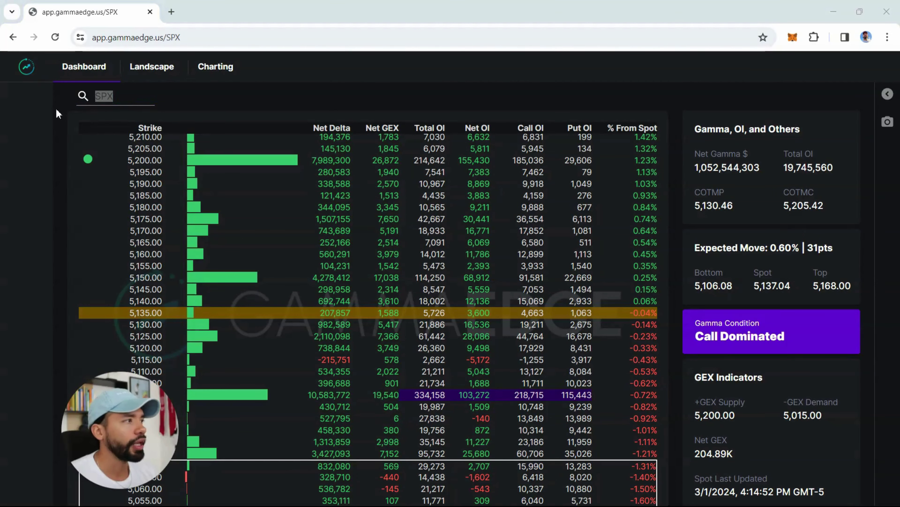
- Examine the SPX strike table from 5,210 down past the boxed zone, marking the zone's upper edge with a horizontal arrow
mouse_move(112, 51)
mouse_down()
mouse_move(144, 41)
mouse_move(166, 59)
mouse_up()
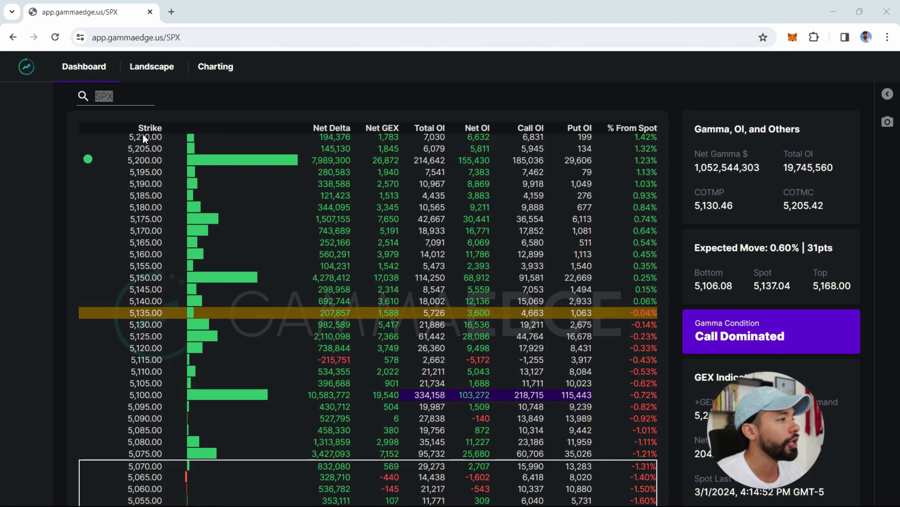
mouse_move(435, 114)
mouse_down()
mouse_move(324, 164)
mouse_move(307, 161)
mouse_up()
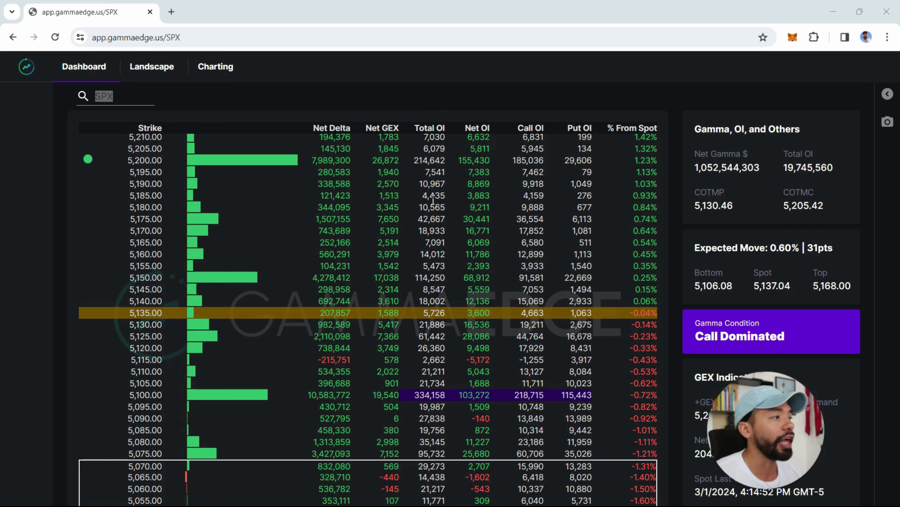
scroll(432, 200, down, 2)
scroll(422, 269, up, 2)
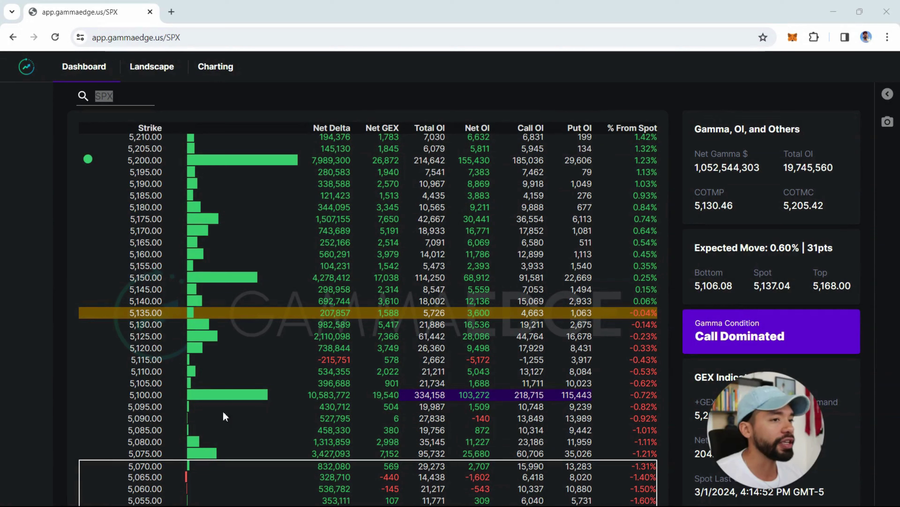
drag(77, 460, 207, 464)
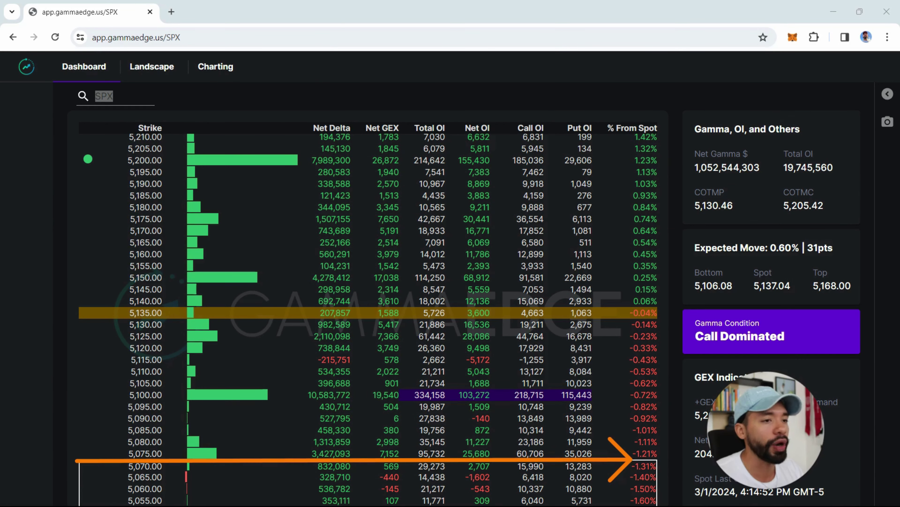
scroll(513, 261, down, 2)
scroll(513, 261, down, 5)
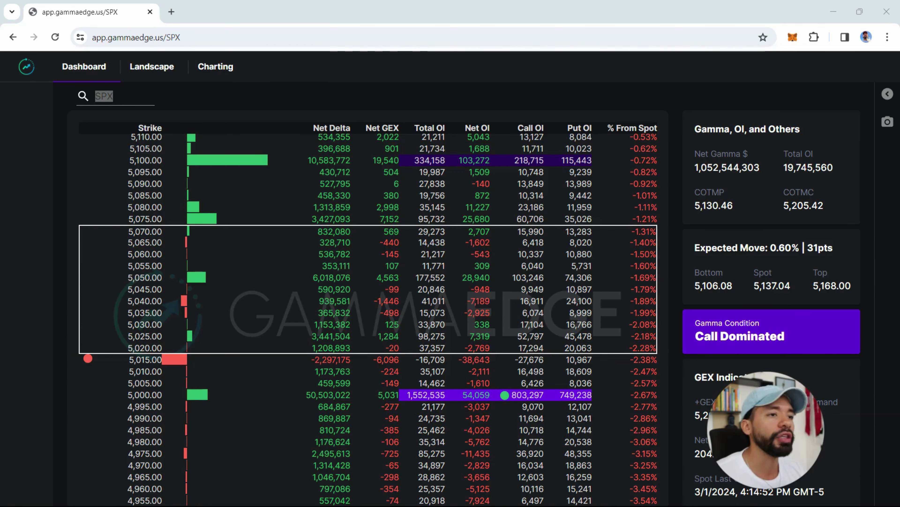
- Sketch zigzag arrows bouncing off the top of the boxed zone and rising toward the 5,200 strike, and clear the sketch
scroll(365, 354, up, 2)
scroll(364, 354, up, 4)
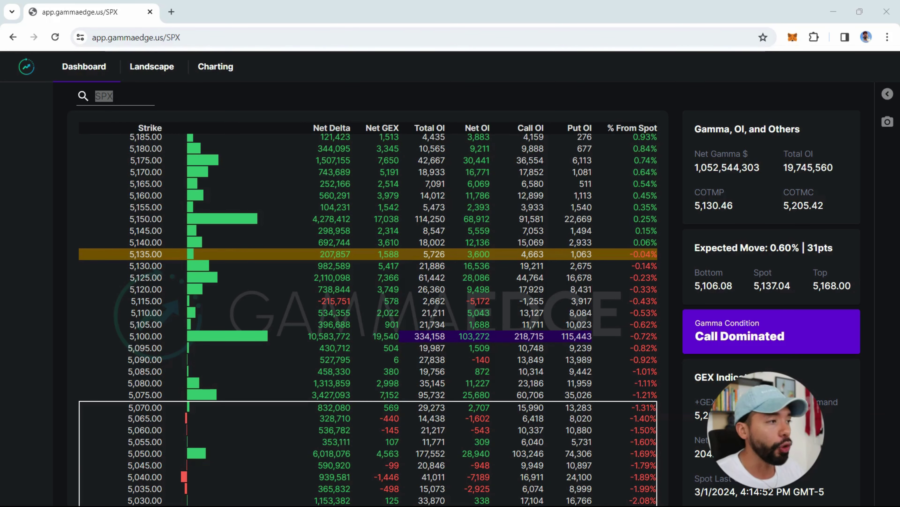
scroll(348, 362, up, 2)
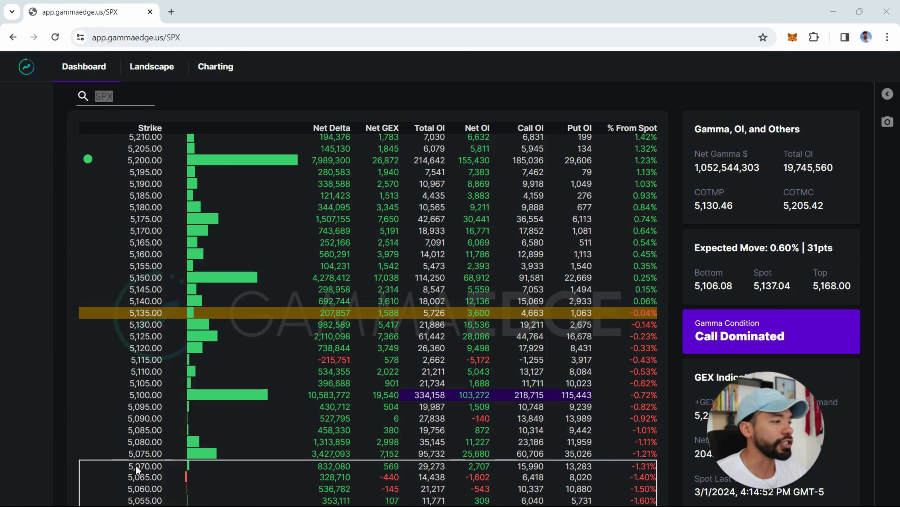
mouse_move(96, 461)
mouse_down()
mouse_move(156, 413)
mouse_move(188, 454)
mouse_move(222, 418)
mouse_move(259, 440)
mouse_move(272, 430)
mouse_move(379, 176)
mouse_up()
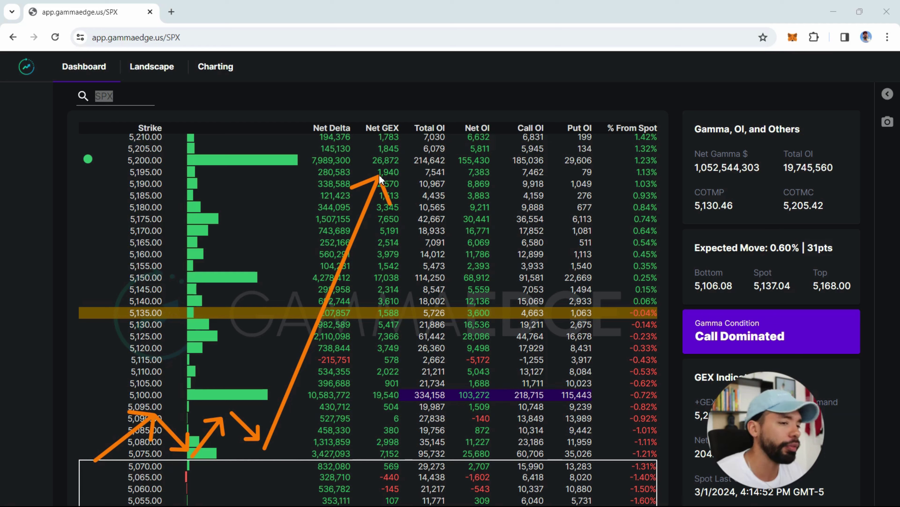
key(Escape)
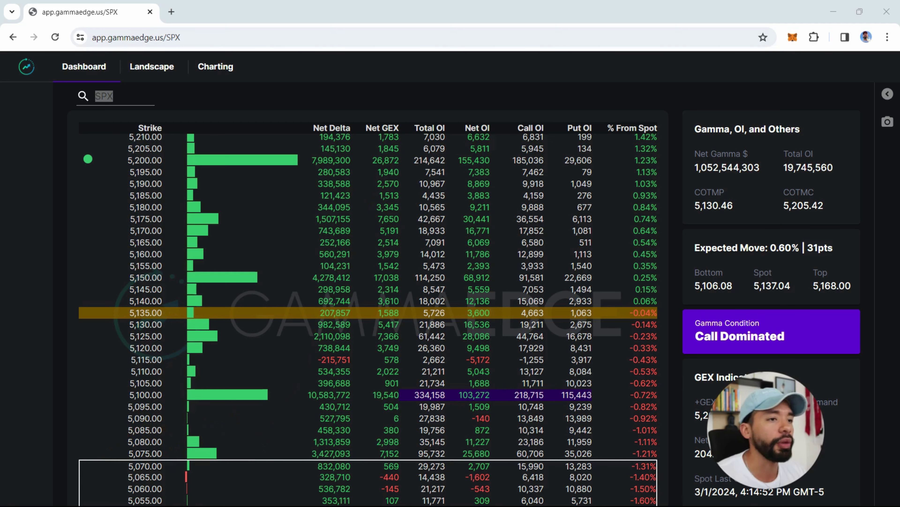
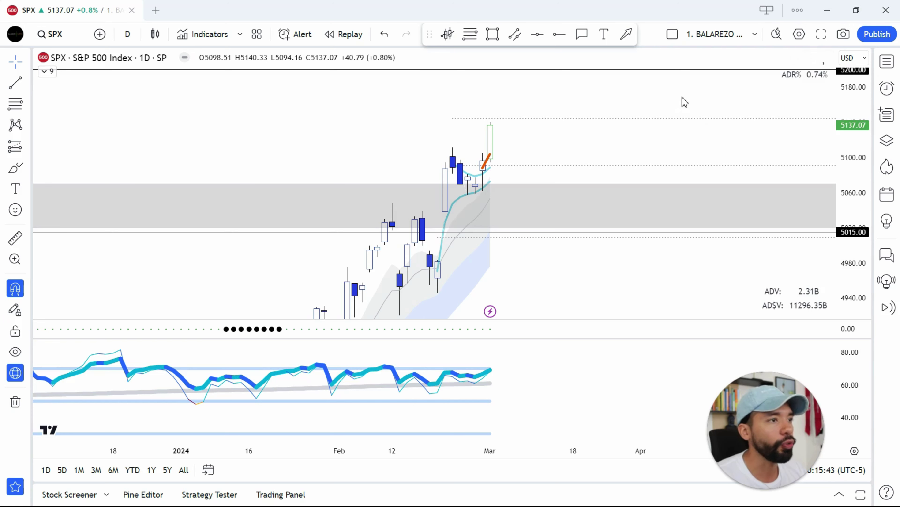
- Switch to the SPX daily chart in TradingView, point an arrow at the 5200 level, and clear it
drag(670, 98, 815, 69)
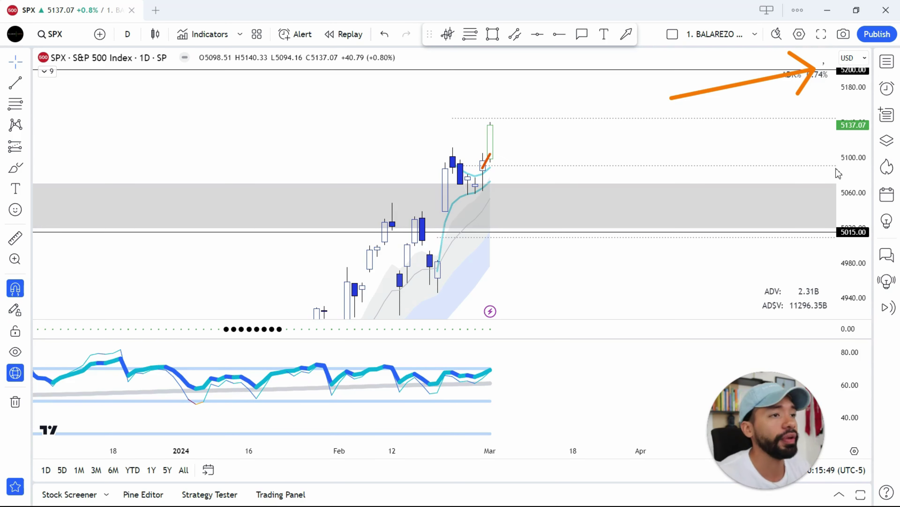
key(Escape)
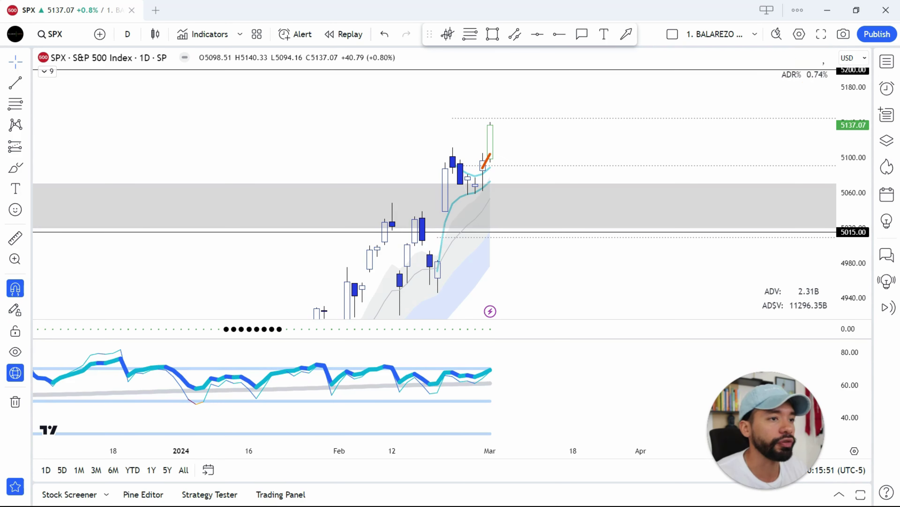
- Mark the upper and lower edges of the gray zone on the SPX chart with horizontal annotation lines
drag(637, 156, 614, 164)
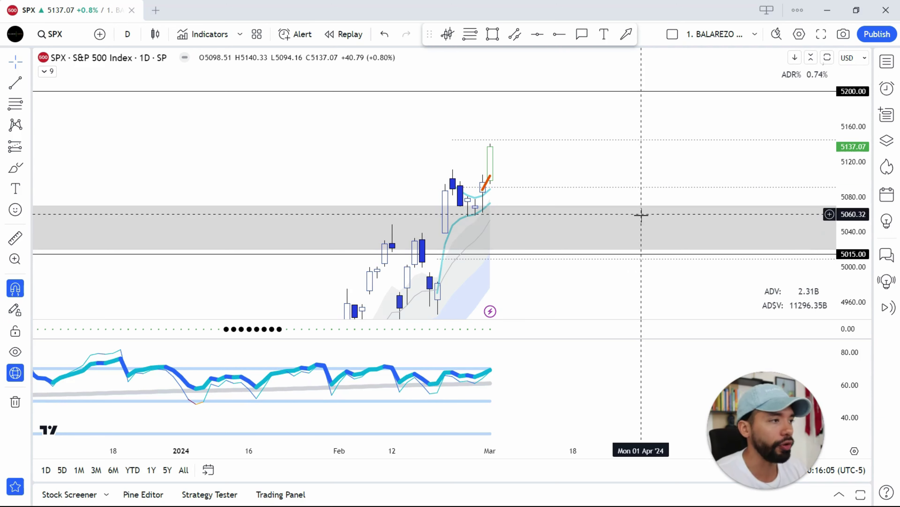
drag(629, 178, 630, 165)
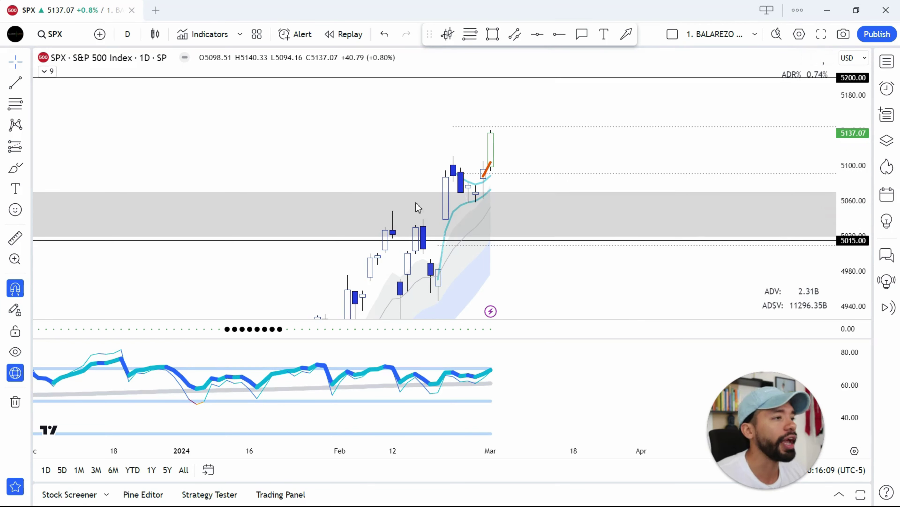
drag(417, 193, 635, 194)
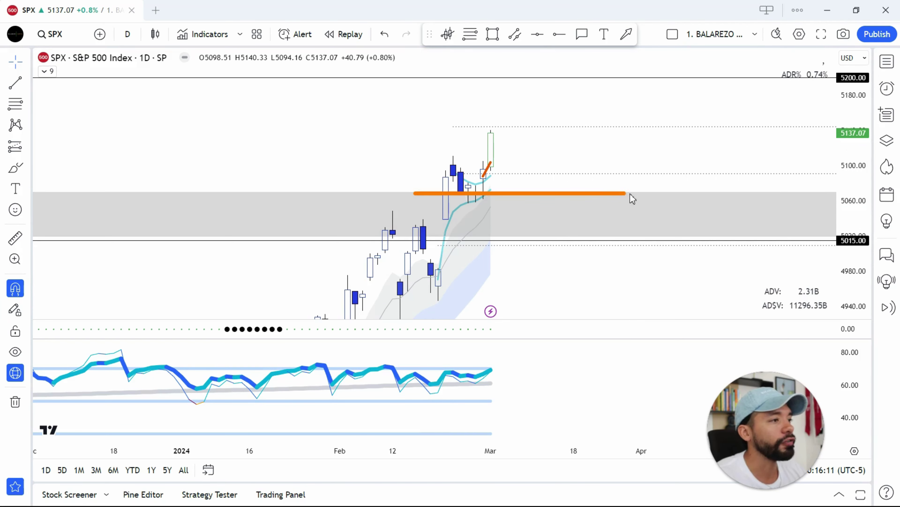
drag(425, 241, 635, 242)
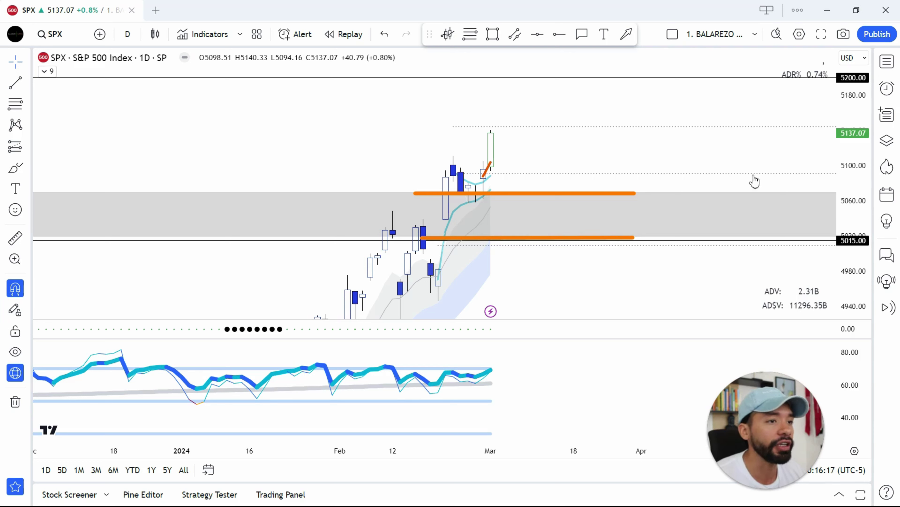
- Label the gray zone with the on-screen text 5070-5020 and clear all the annotations
mouse_move(679, 156)
mouse_down()
mouse_move(681, 180)
mouse_move(702, 190)
mouse_up()
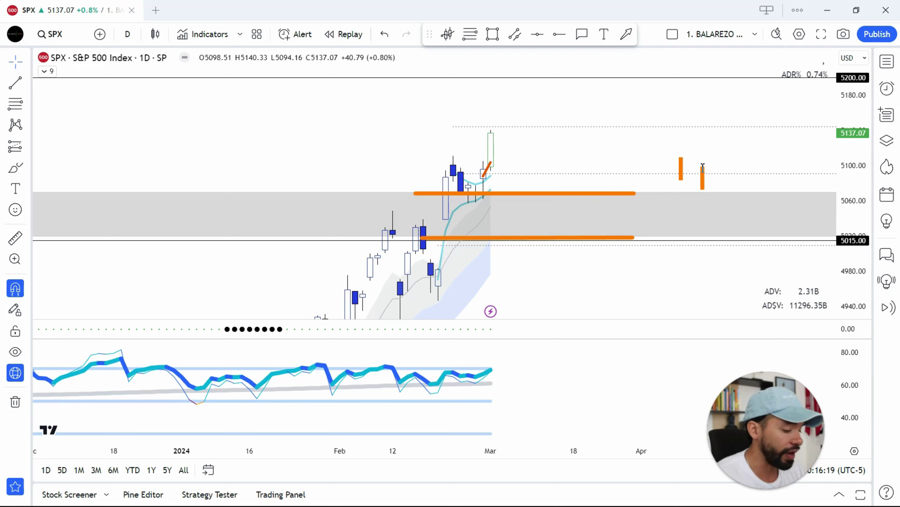
text(50)
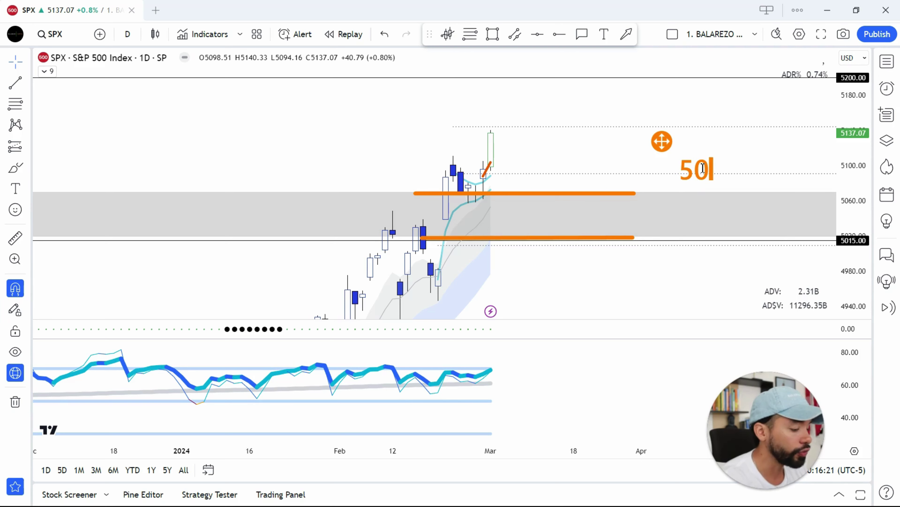
text(70)
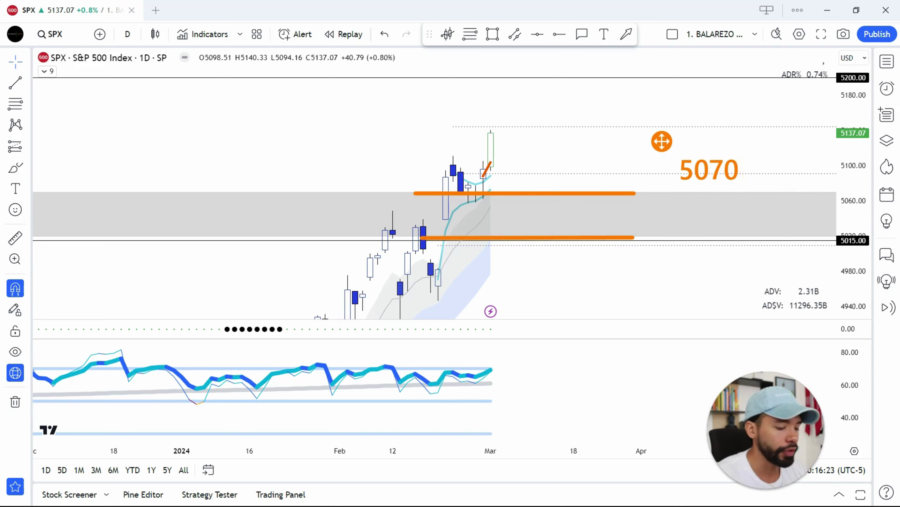
text(-5020)
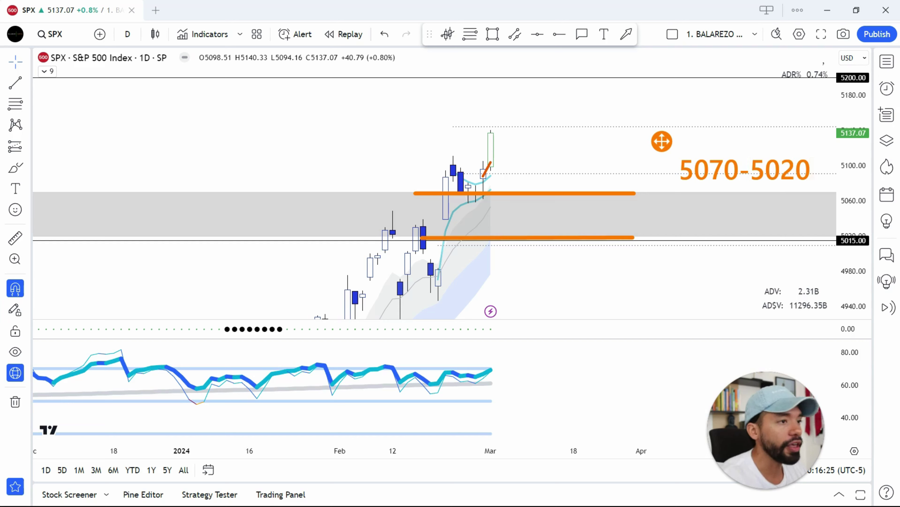
key(Escape)
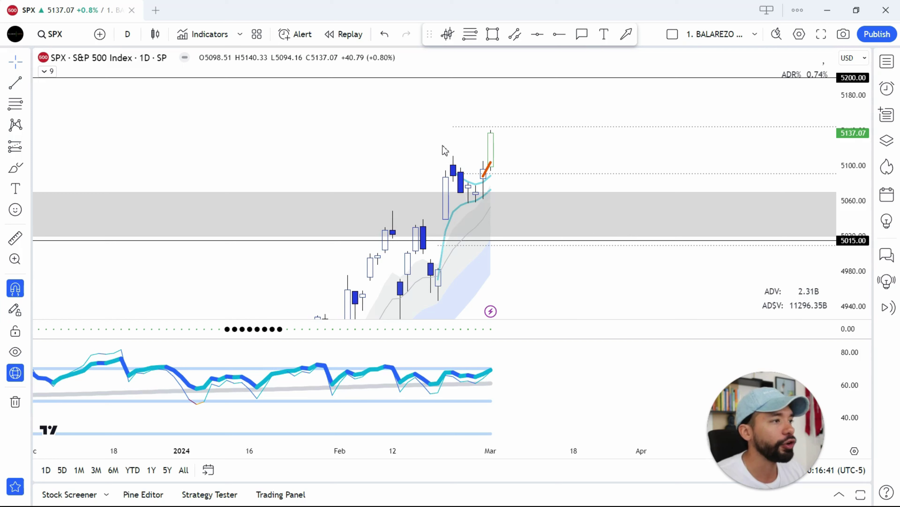
- Sketch a bull flag over the late-February candles, with a pole, two falling parallel lines, a line along the gray zone's top and a rising stroke
drag(438, 144, 499, 205)
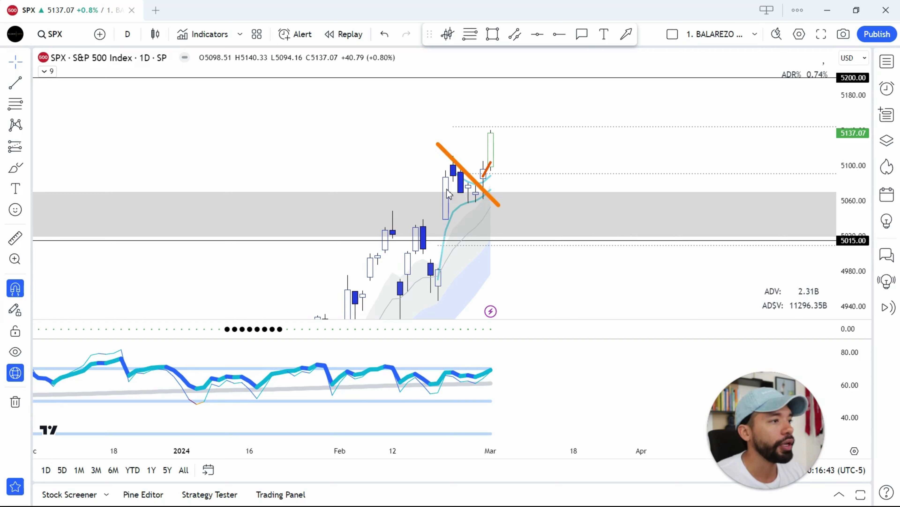
drag(428, 290, 441, 230)
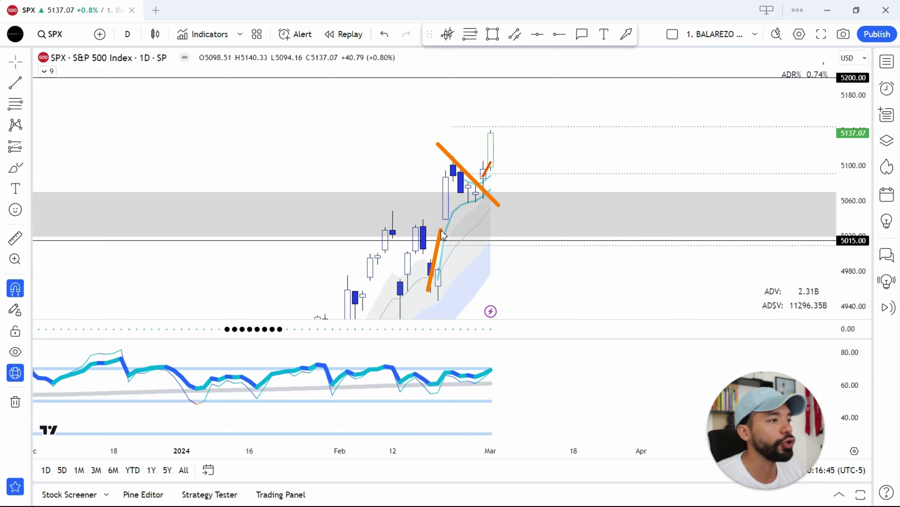
drag(432, 172, 478, 216)
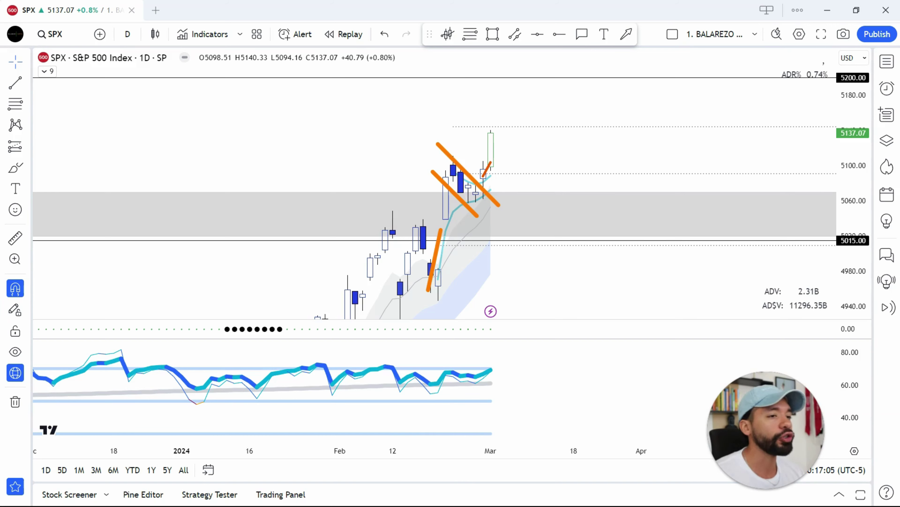
drag(766, 404, 117, 400)
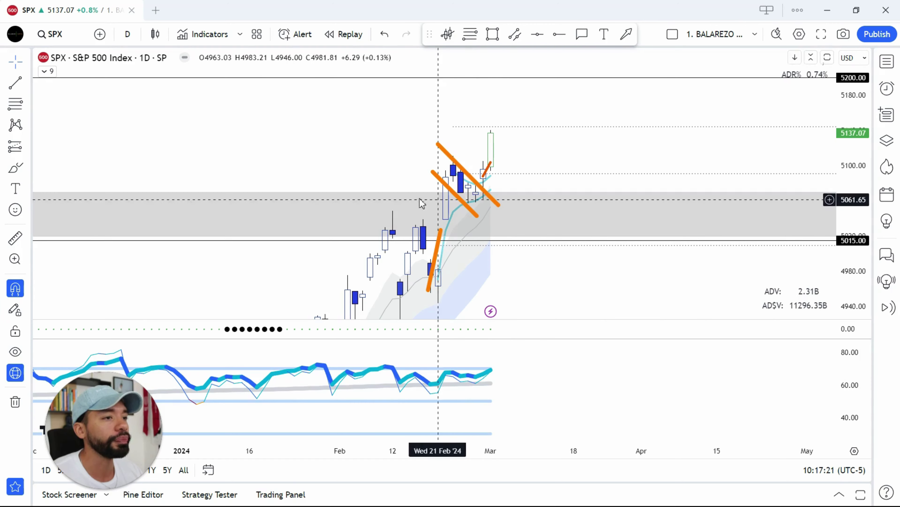
drag(365, 192, 623, 192)
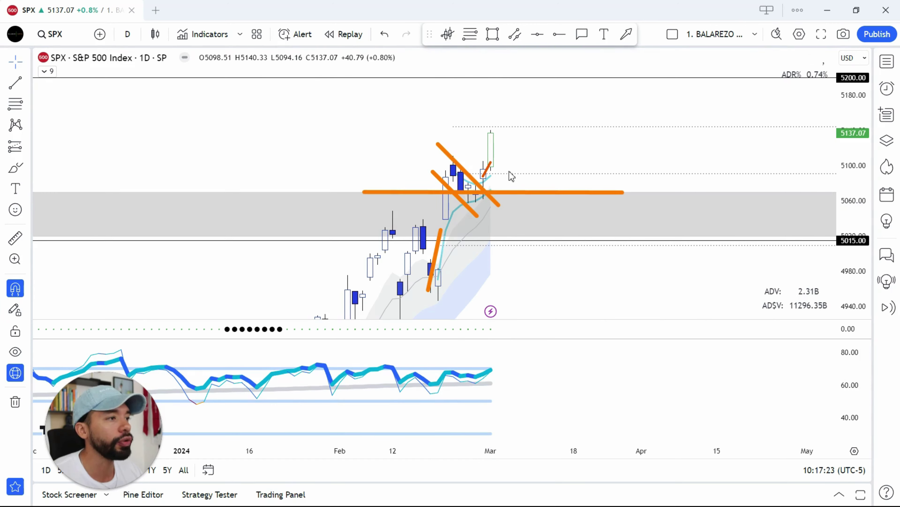
drag(516, 158, 545, 81)
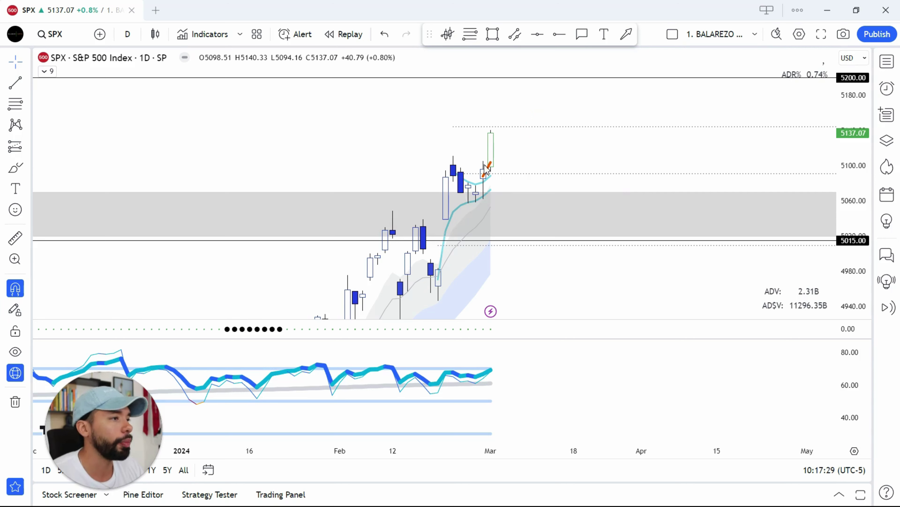
- Sketch a projected rally, a short pullback under a near-horizontal line and a breakout toward 5200, and clear the sketch
mouse_move(474, 194)
mouse_down()
mouse_move(490, 115)
mouse_move(767, 120)
mouse_up()
mouse_move(510, 116)
mouse_down()
mouse_move(516, 134)
mouse_move(528, 132)
mouse_move(553, 82)
mouse_up()
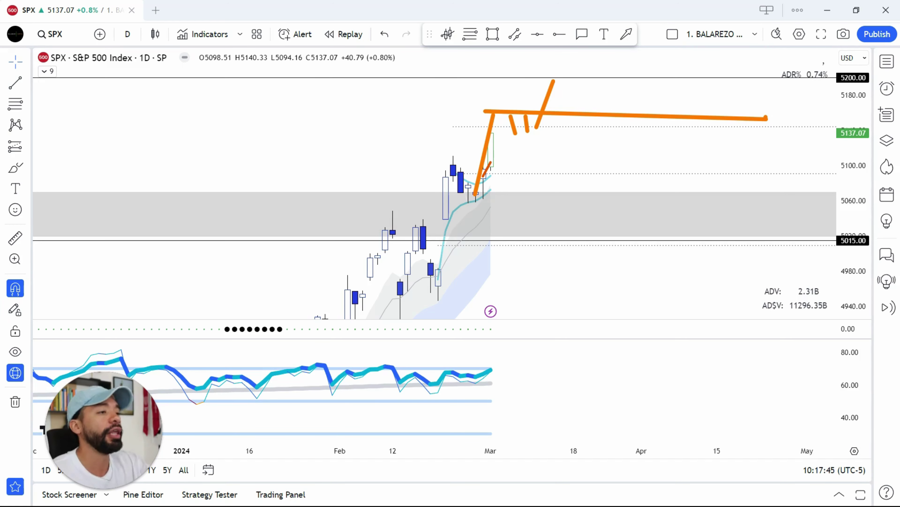
key(Escape)
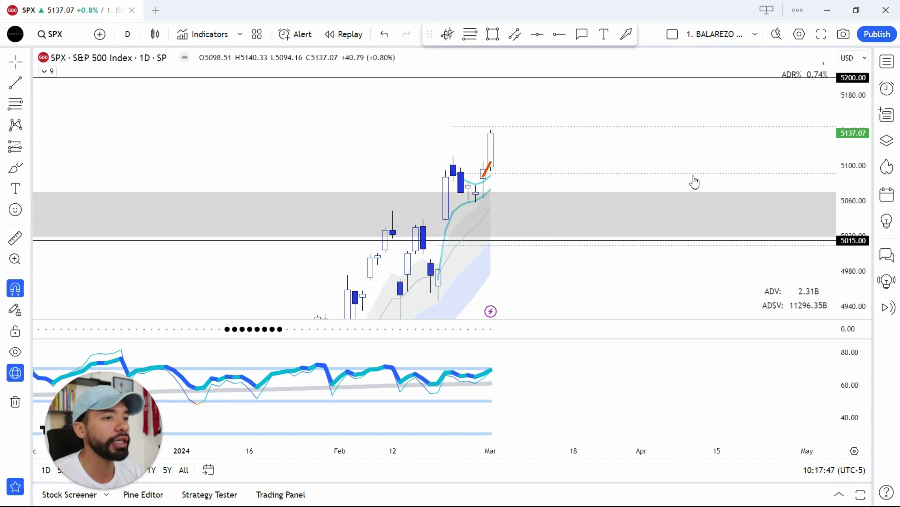
- Load the QQQ daily chart from the watchlist and hide the watchlist
drag(593, 130, 593, 128)
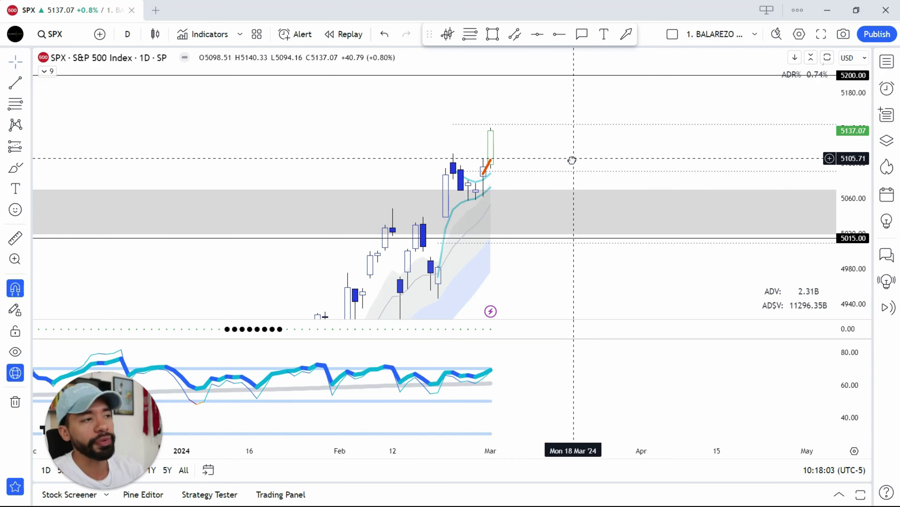
click(887, 61)
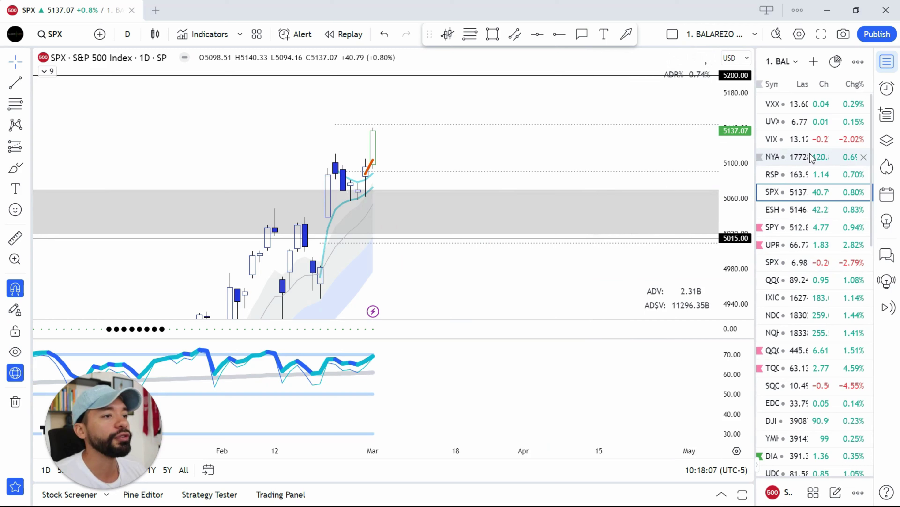
scroll(814, 208, down, 3)
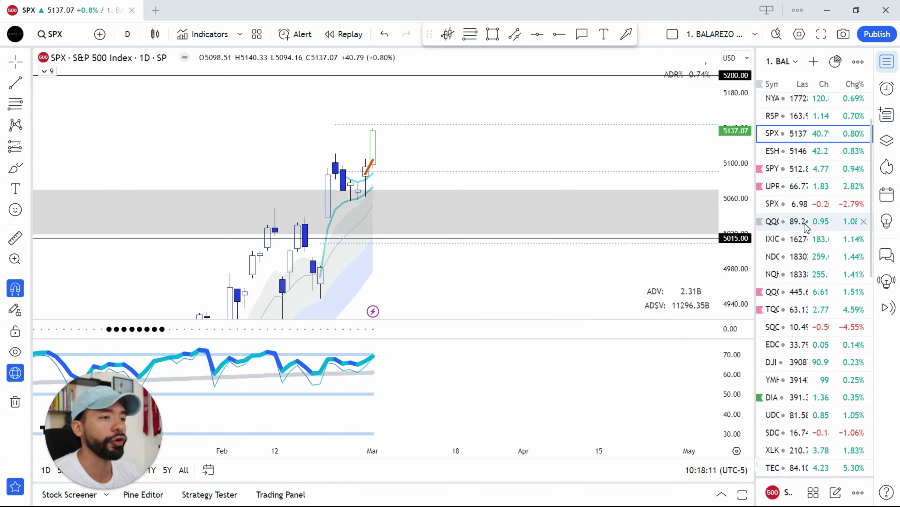
click(806, 292)
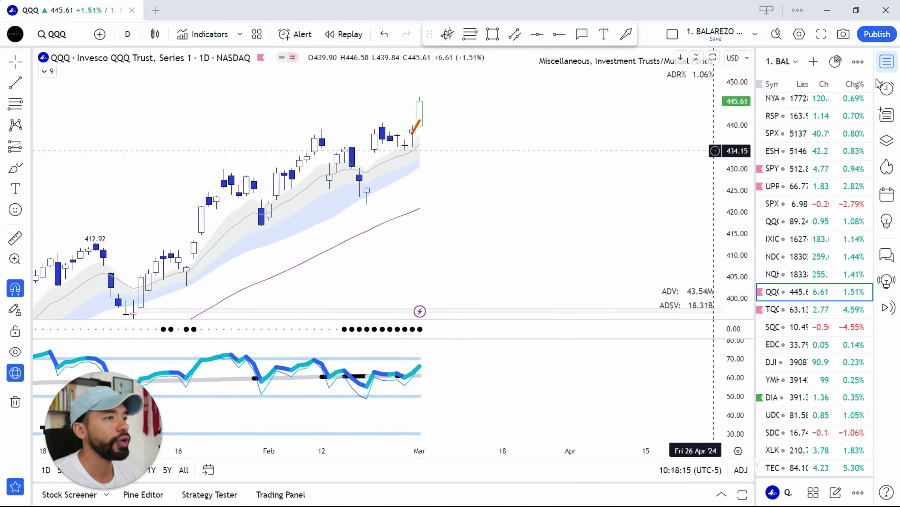
click(887, 61)
click(697, 207)
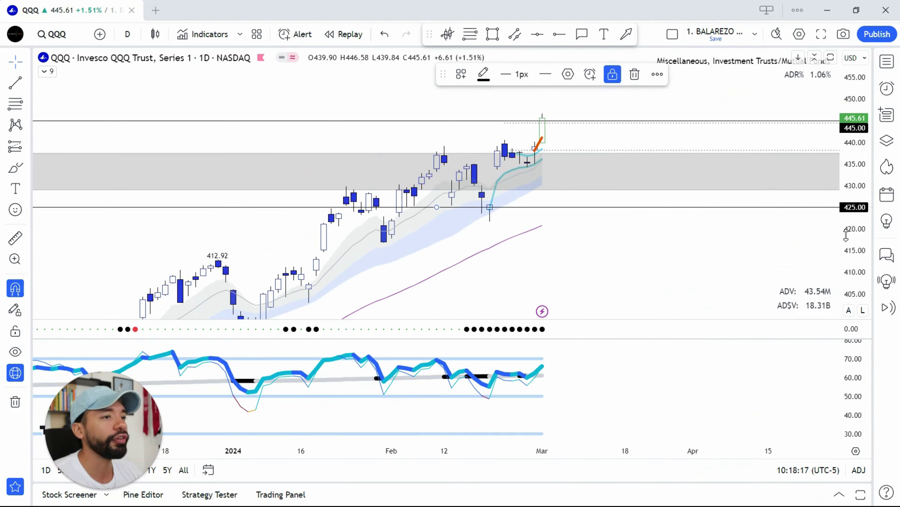
- Stretch the price scale and reposition the QQQ chart to frame the recent candles between the 425 and 445 levels
drag(846, 234, 830, 195)
drag(683, 270, 653, 300)
drag(860, 205, 861, 186)
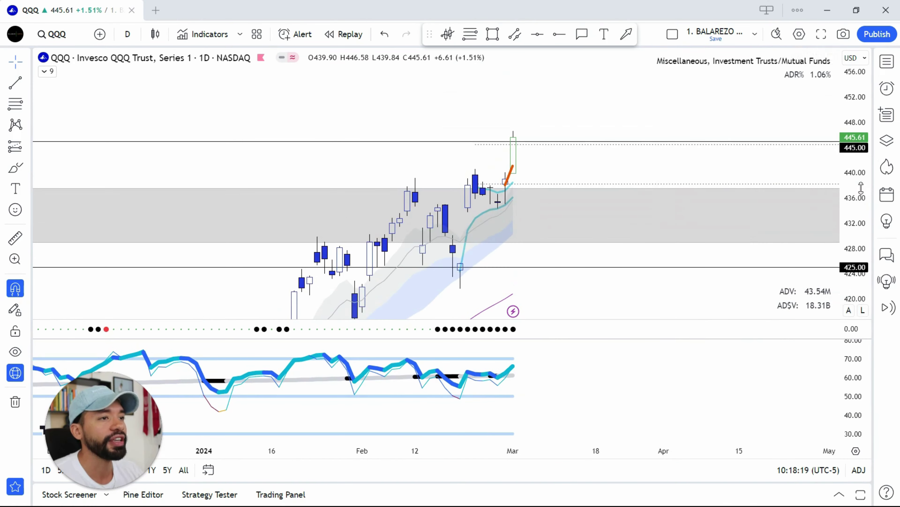
- Reframe the QQQ candles, sketch a horizontal support line along the gray zone's top after the last candle, and remove it
drag(622, 157, 633, 148)
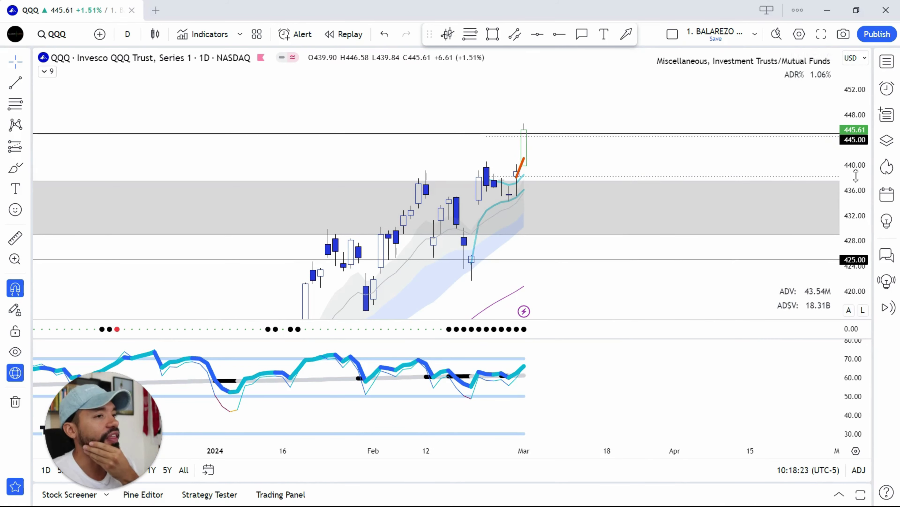
drag(855, 158, 637, 136)
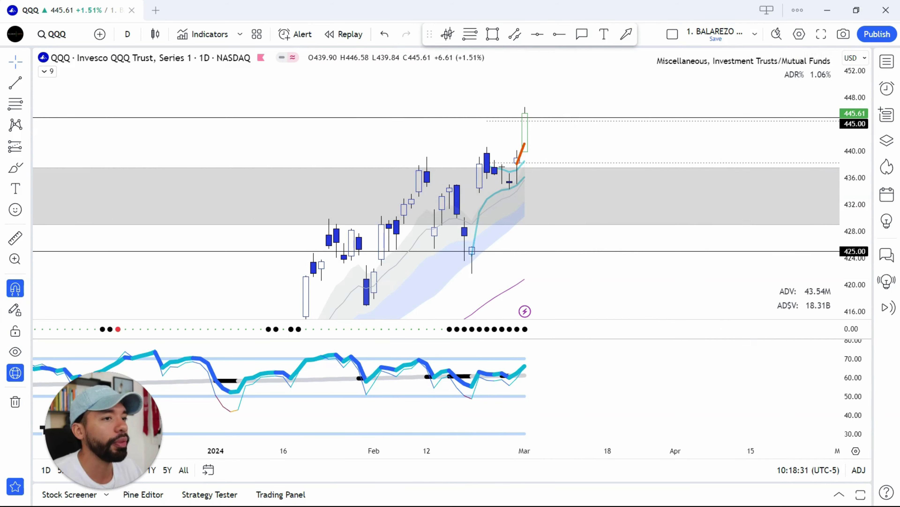
drag(532, 166, 775, 169)
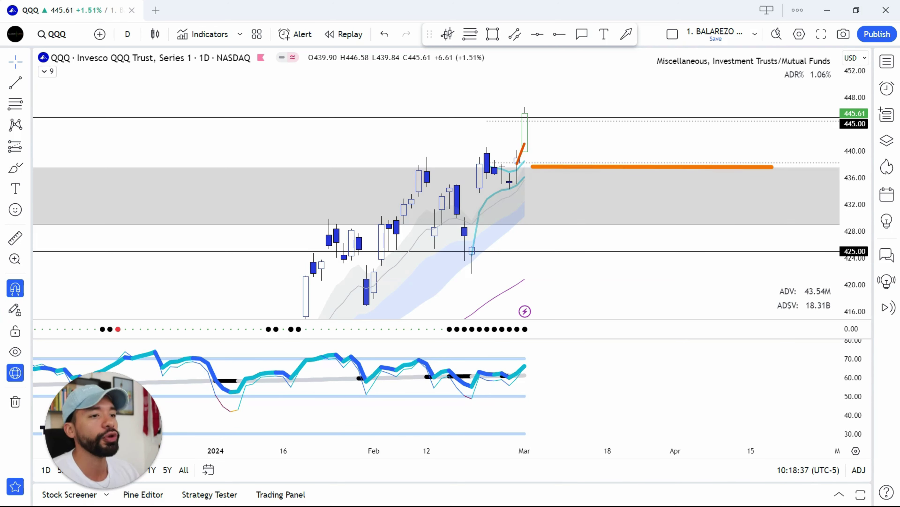
key(ctrl+z)
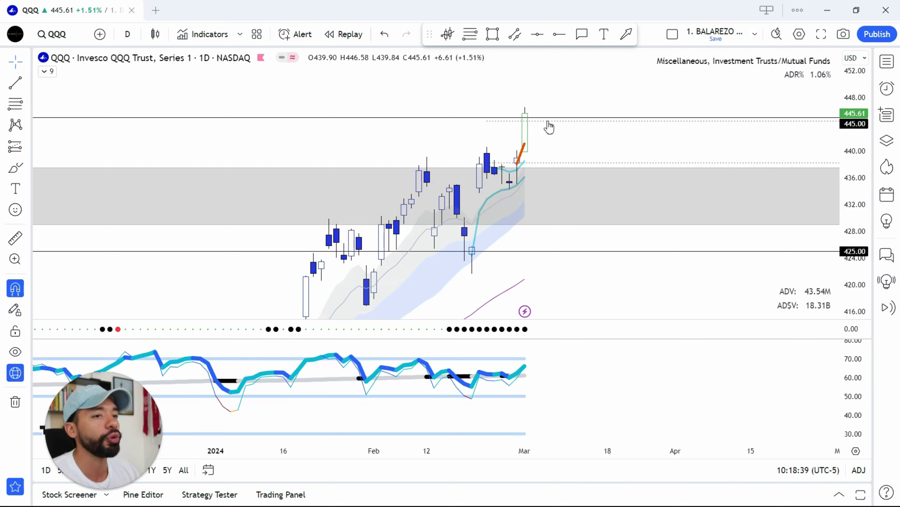
drag(528, 74, 540, 74)
mouse_move(805, 121)
mouse_down()
mouse_move(820, 122)
mouse_move(796, 135)
mouse_up()
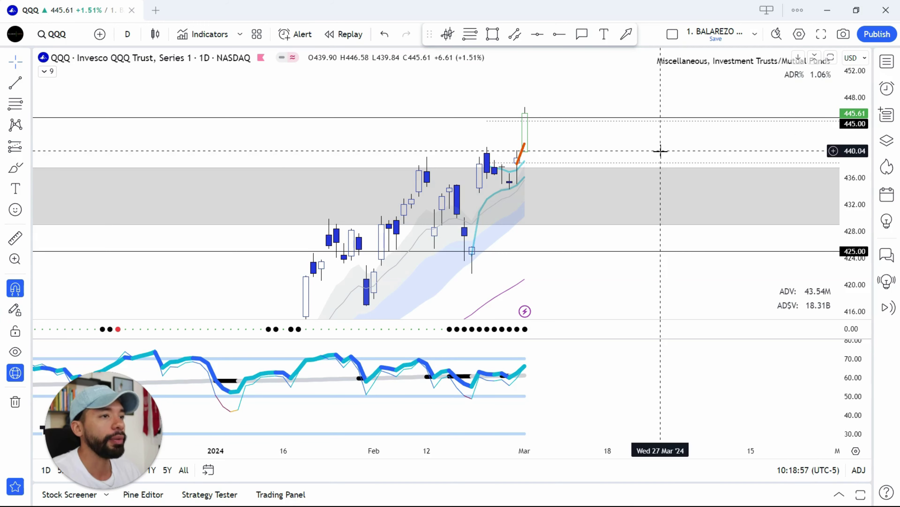
- Make headroom above the latest QQQ candle, sketch two upward arrows above the 445 level, and clear them
drag(662, 151, 661, 196)
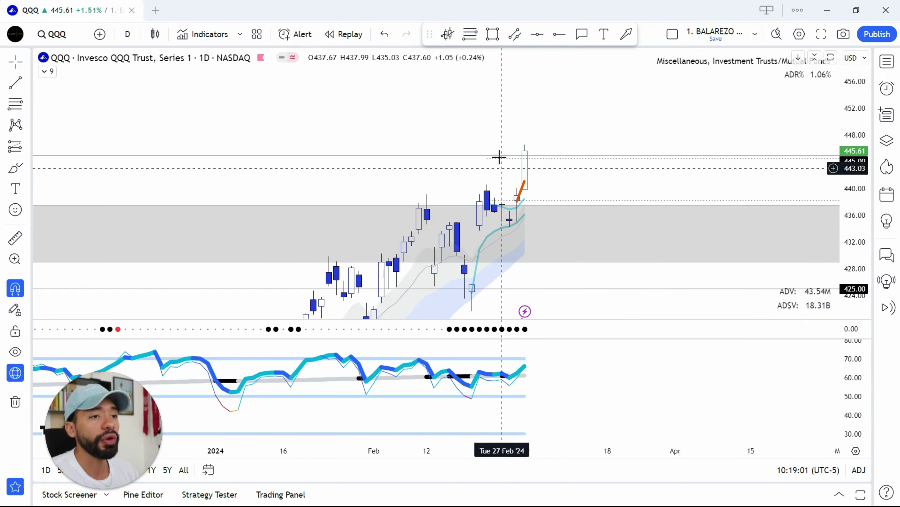
mouse_move(539, 152)
mouse_down()
mouse_move(540, 113)
mouse_move(556, 81)
mouse_up()
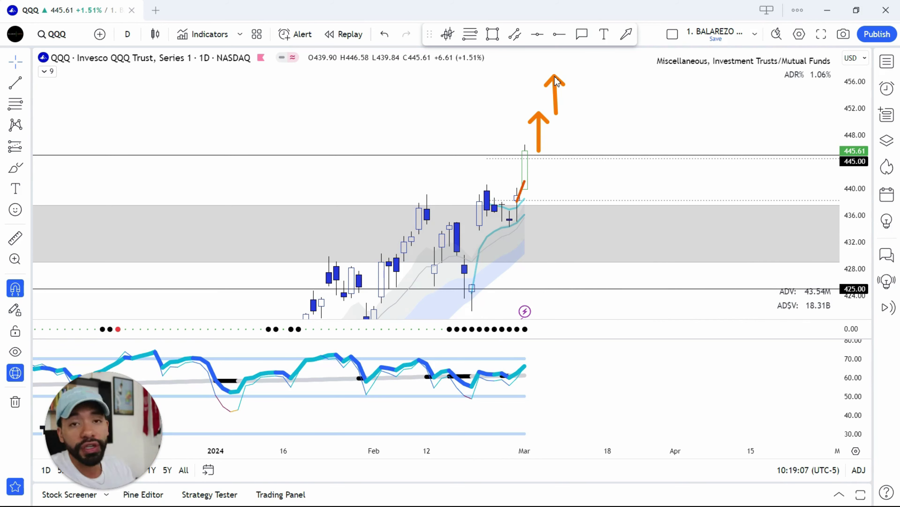
key(Escape)
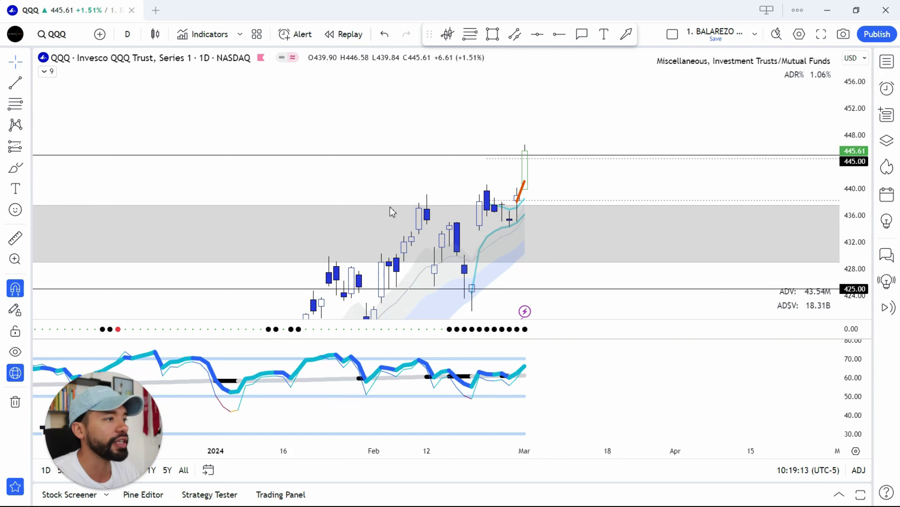
- Sketch a line along the gray zone's top under the February QQQ candles and a rising stroke toward 445, and recentre the chart
mouse_move(389, 206)
mouse_down()
mouse_move(468, 206)
mouse_move(529, 221)
mouse_up()
drag(508, 181, 514, 152)
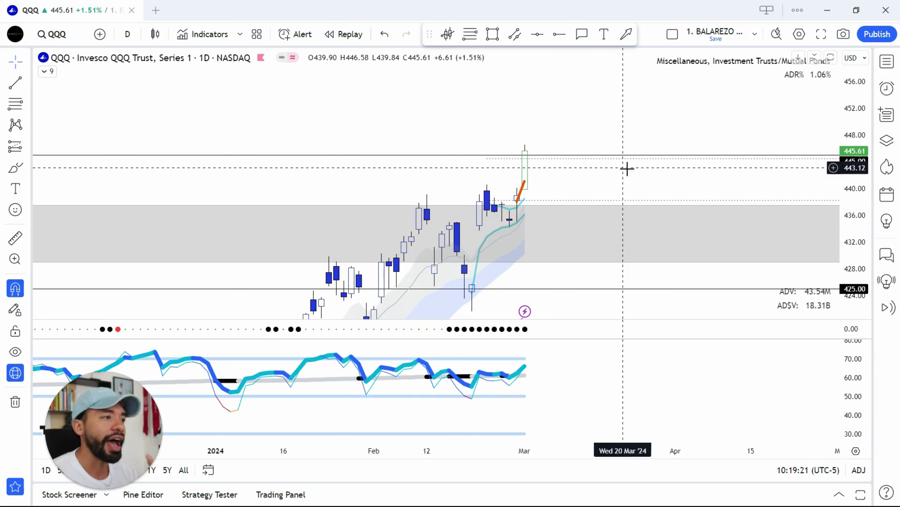
drag(625, 165, 629, 146)
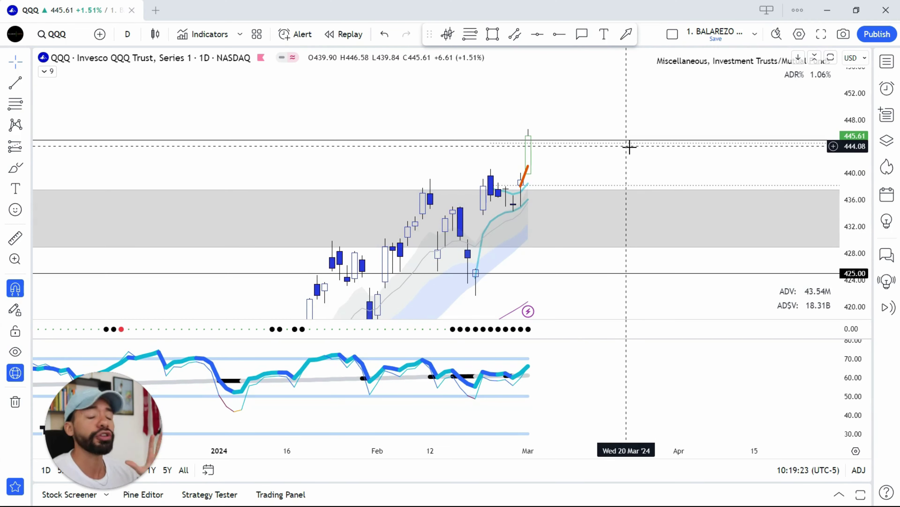
drag(611, 167, 615, 150)
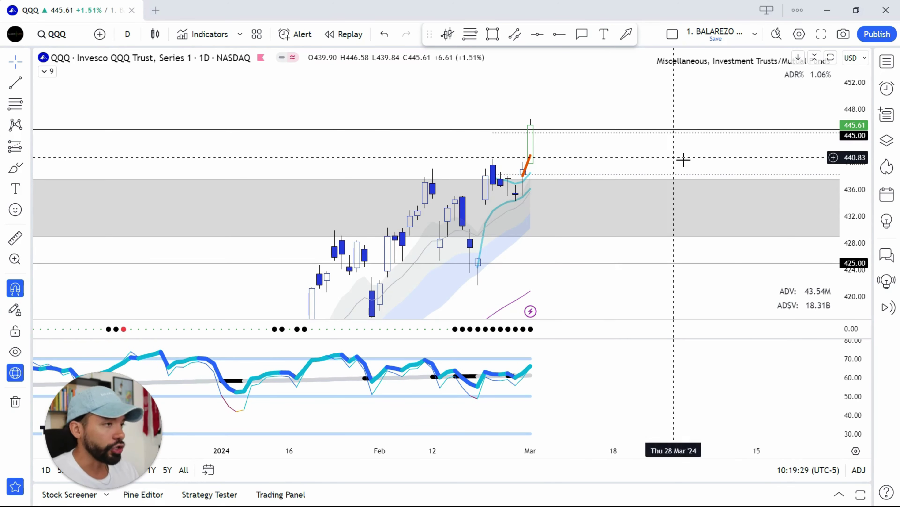
- Switch the watchlist to FOCUS LIST - BULLISH and load the MSFT daily chart from it
click(889, 59)
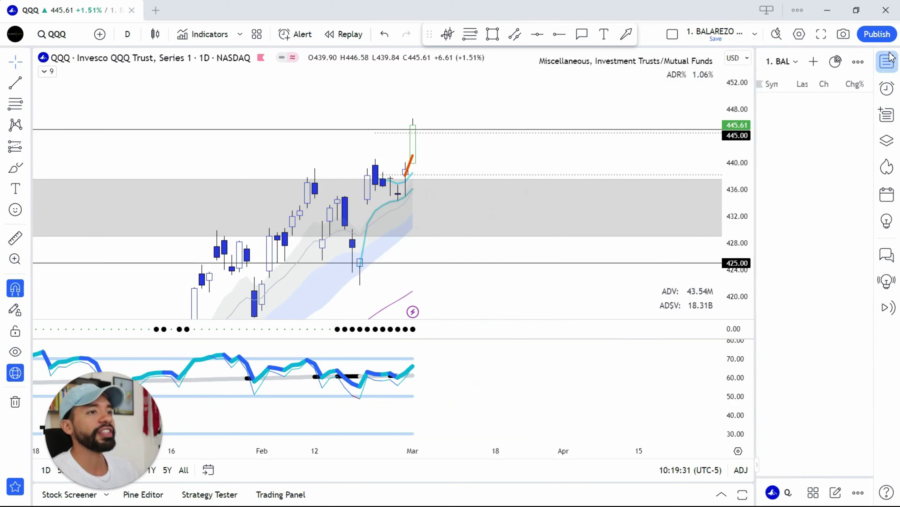
click(784, 68)
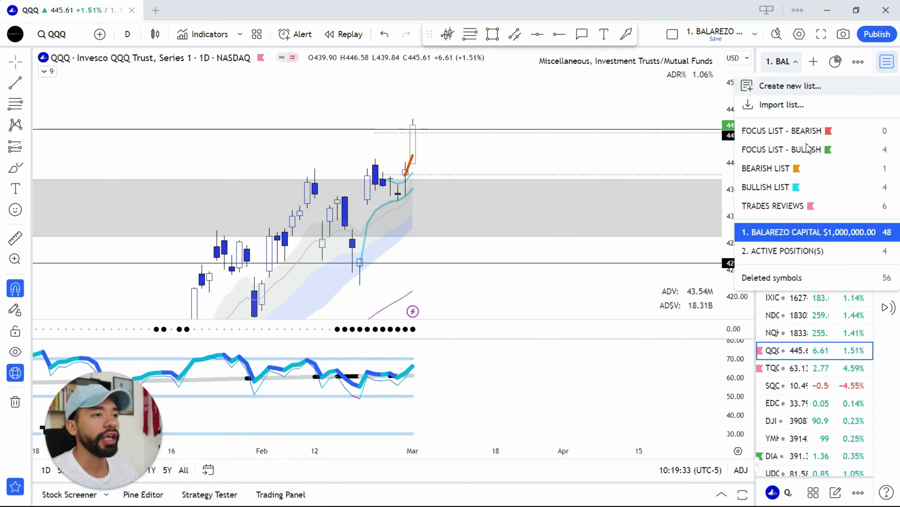
click(805, 152)
click(805, 103)
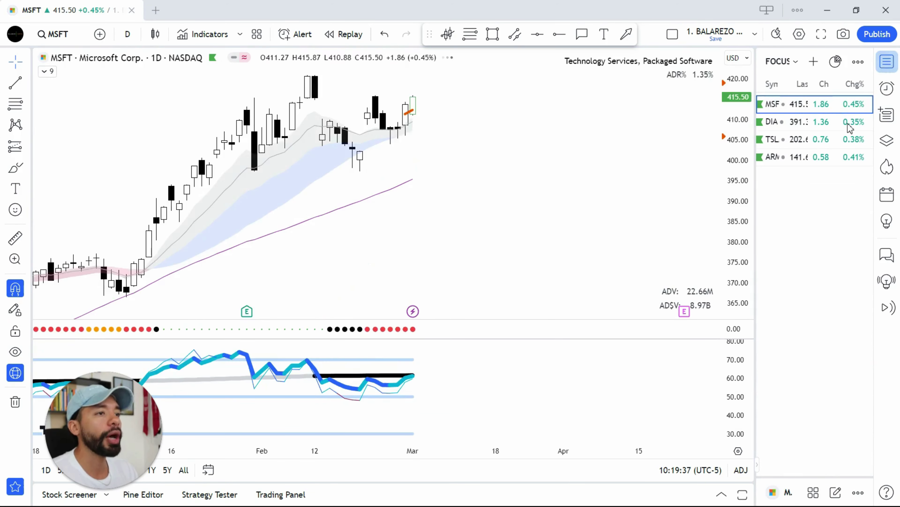
- Hide the watchlist and rescale the MSFT chart to frame the recent candles between the 390 and 415 levels
click(886, 64)
drag(865, 219, 850, 185)
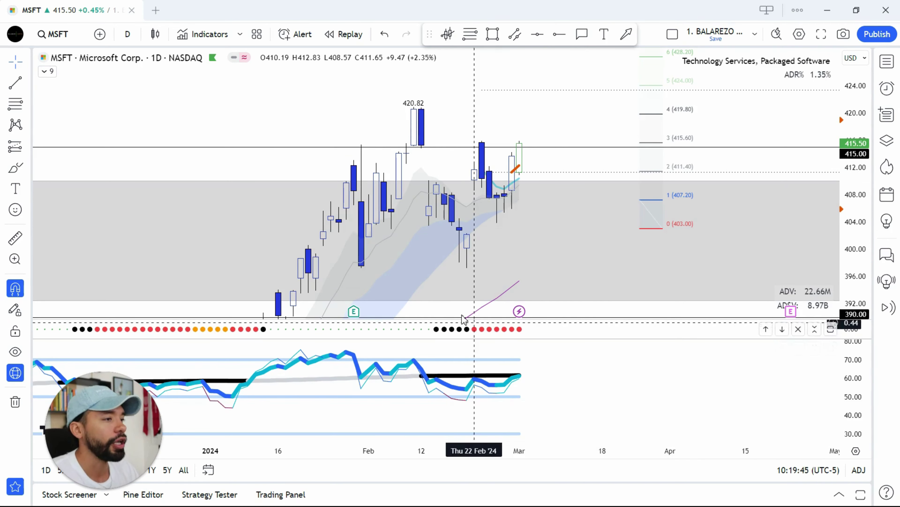
drag(483, 322, 499, 295)
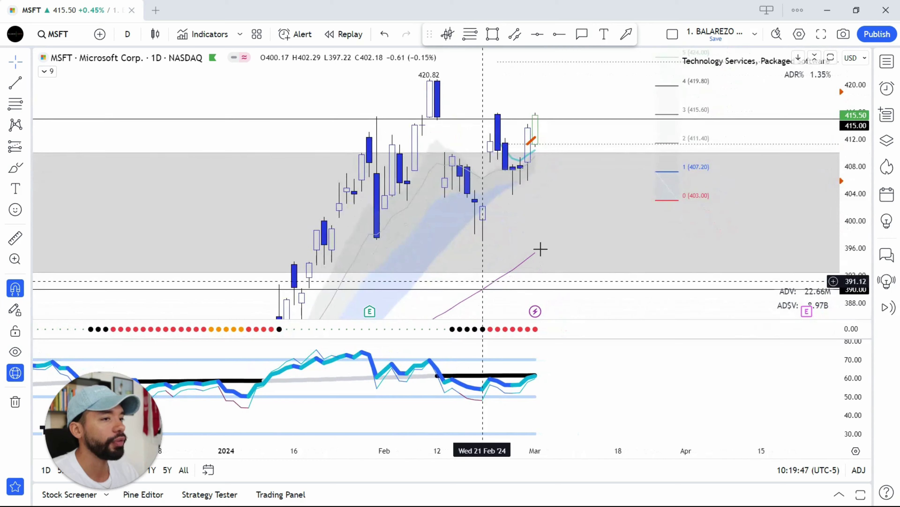
drag(597, 141, 589, 165)
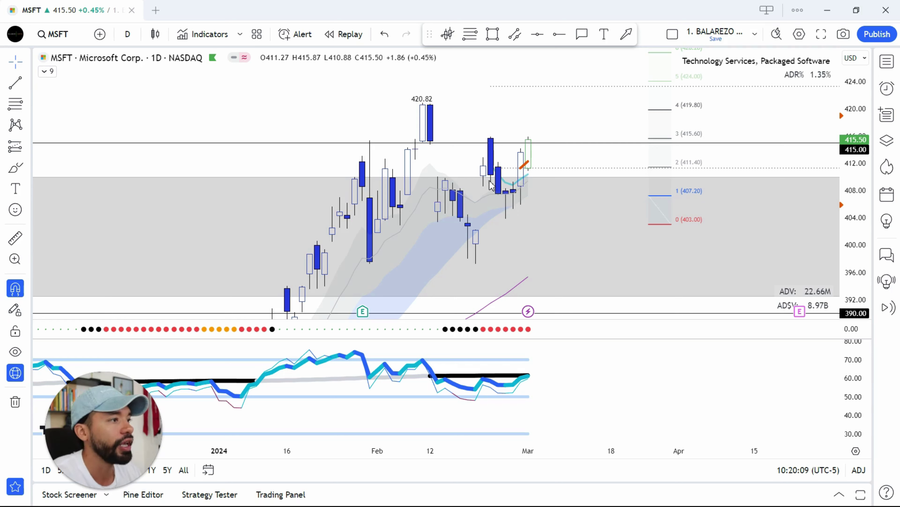
- Sketch a support line along the MSFT gray zone's top near 410, a rising stroke above 415 and a resistance line near 420
drag(431, 180, 652, 184)
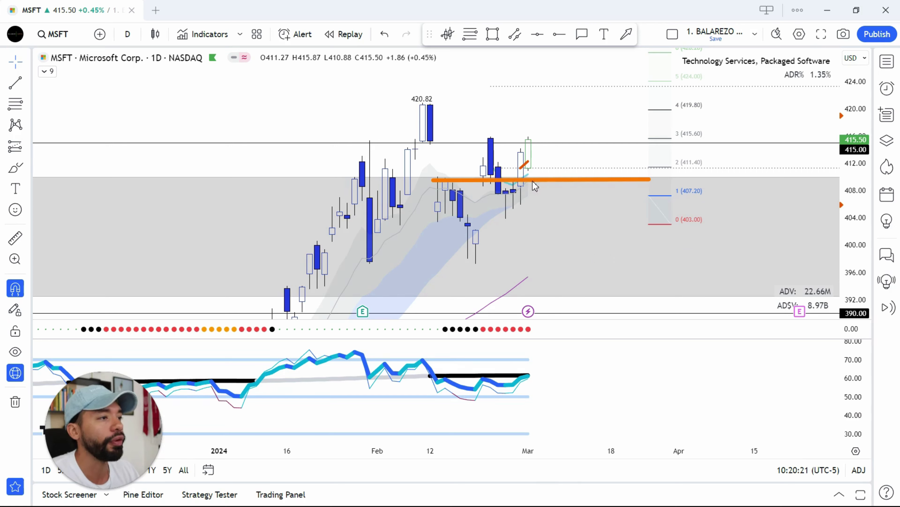
drag(536, 178, 552, 153)
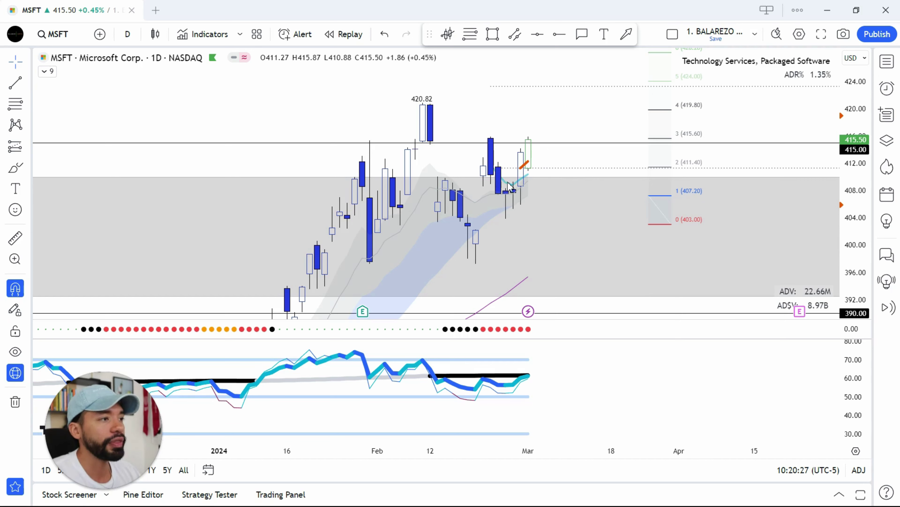
drag(491, 181, 704, 182)
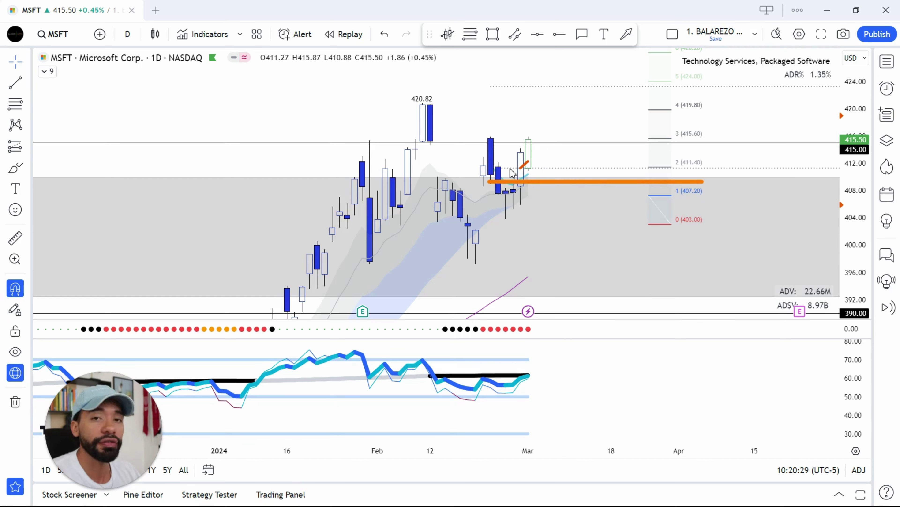
drag(541, 142, 553, 126)
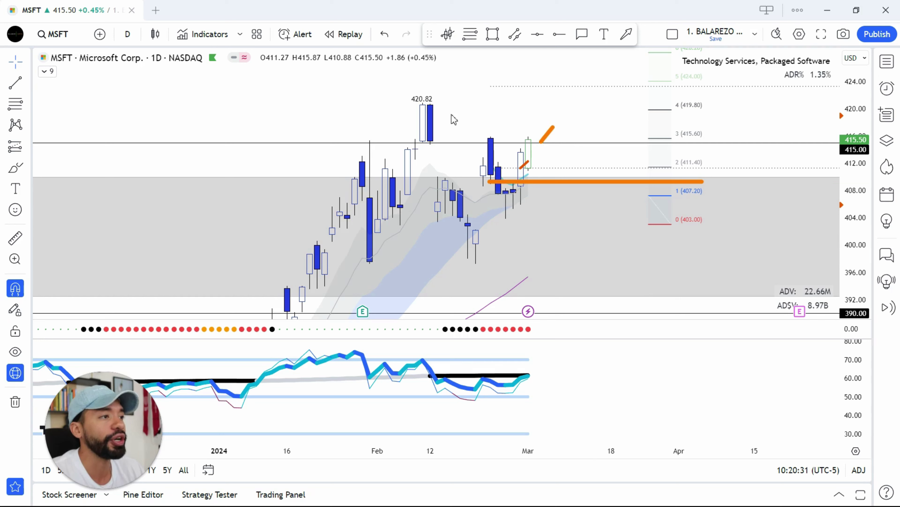
drag(407, 107, 562, 105)
mouse_move(661, 105)
mouse_down()
mouse_move(834, 103)
mouse_move(854, 111)
mouse_up()
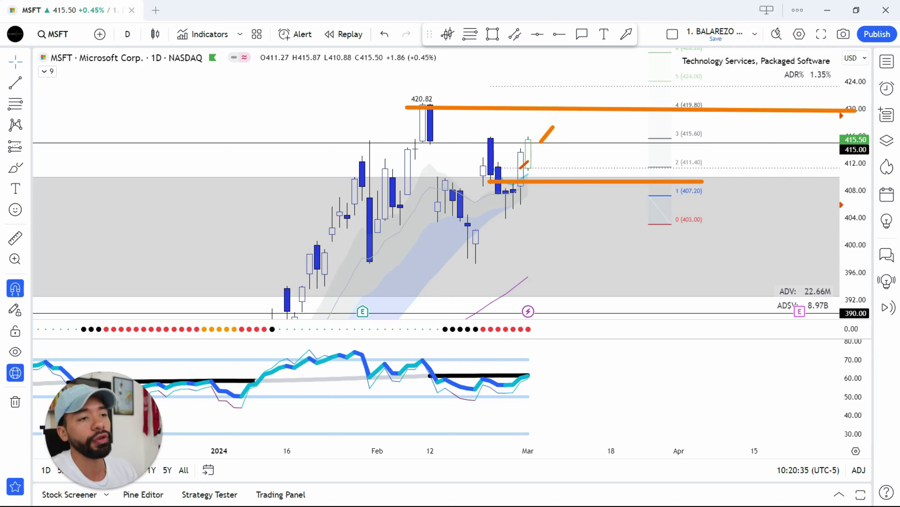
- Replace the MSFT sketch with a diagonal beside the target levels and lines near 403 and 407, and clear it
mouse_move(818, 99)
mouse_down()
mouse_move(721, 190)
mouse_move(708, 191)
mouse_up()
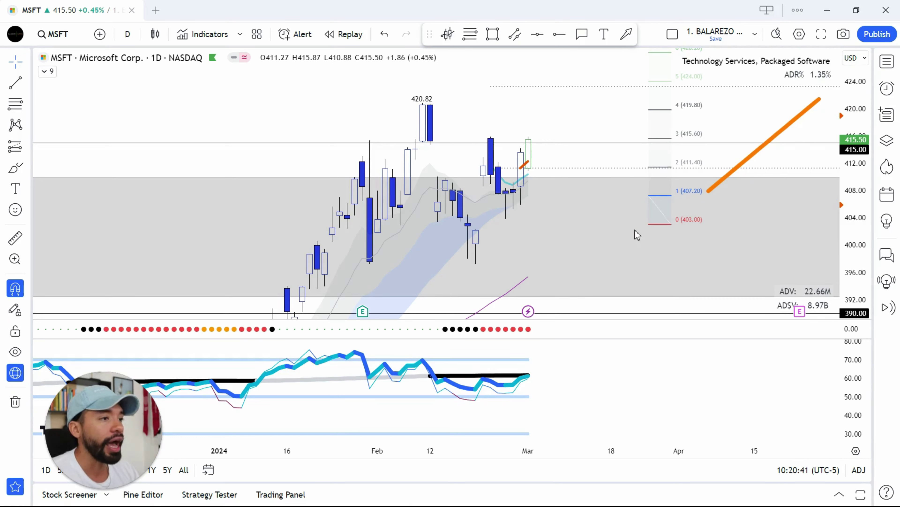
drag(620, 226, 680, 226)
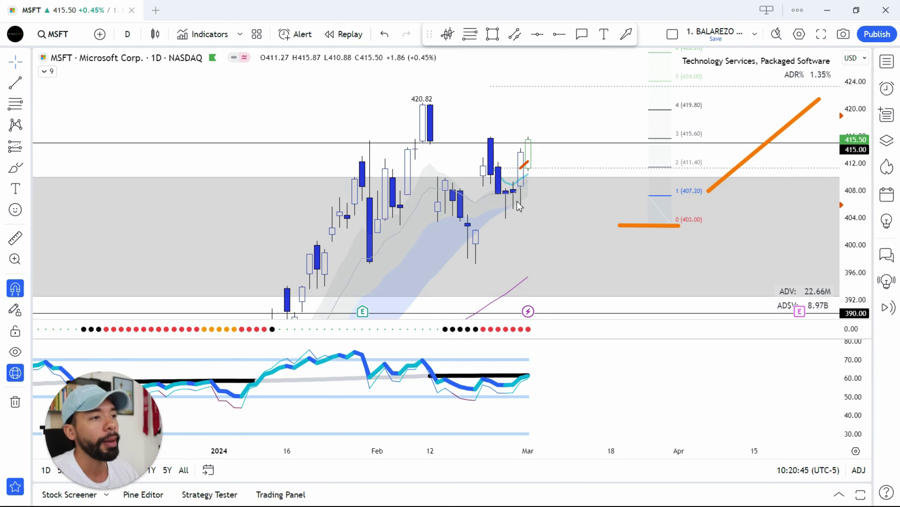
drag(518, 201, 688, 196)
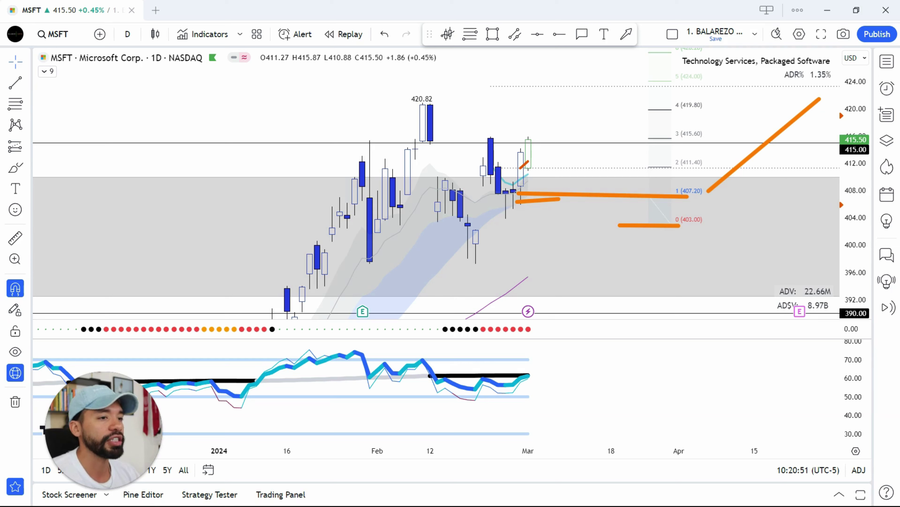
key(Escape)
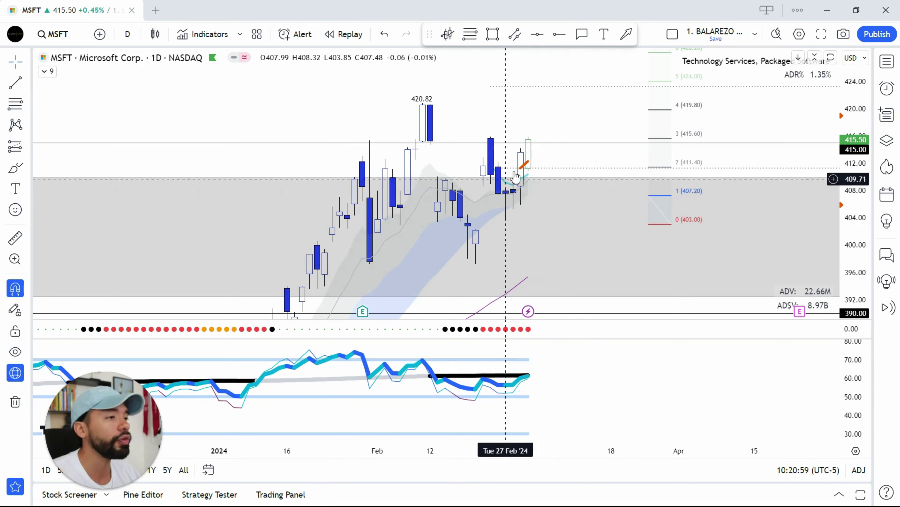
- Select the MSFT gray zone to check its upper and lower price bounds, and deselect it
click(766, 181)
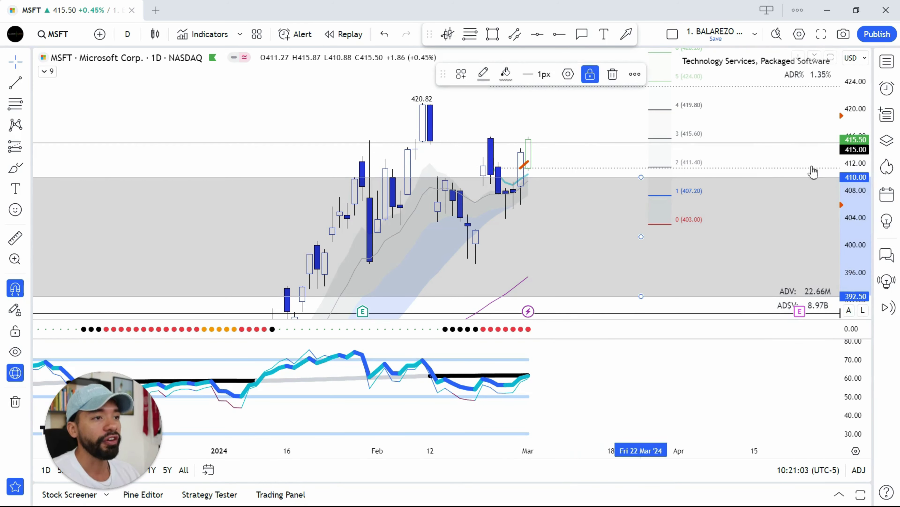
click(584, 132)
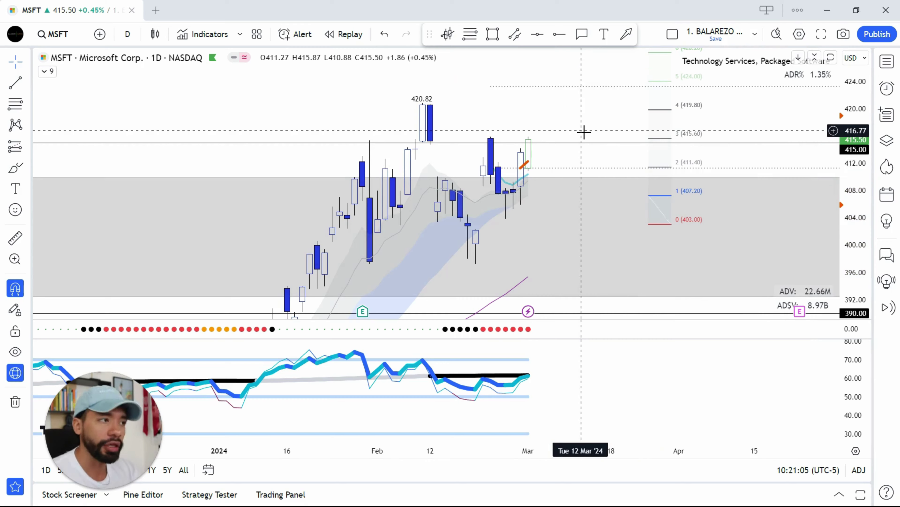
- Load the DIA daily chart, reposition it, and trace the falling trendline from the late-February high through the last candle
key(Down)
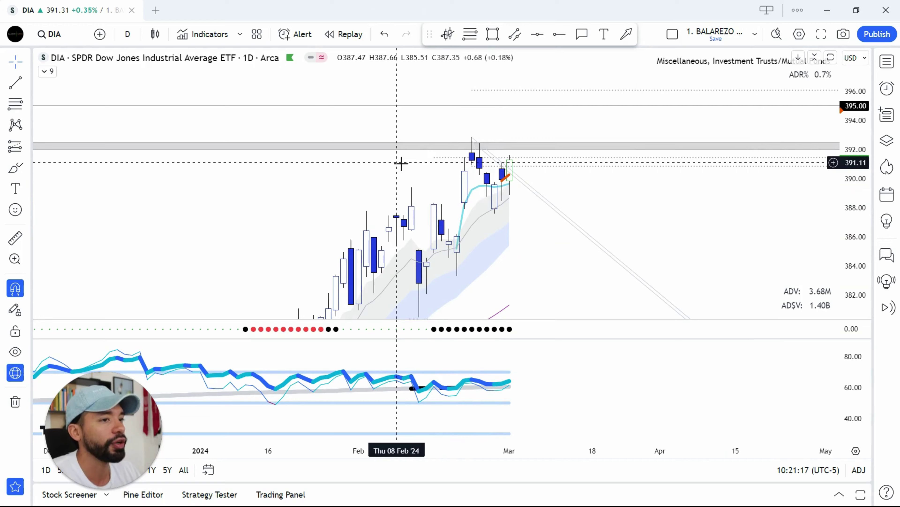
drag(401, 163, 533, 171)
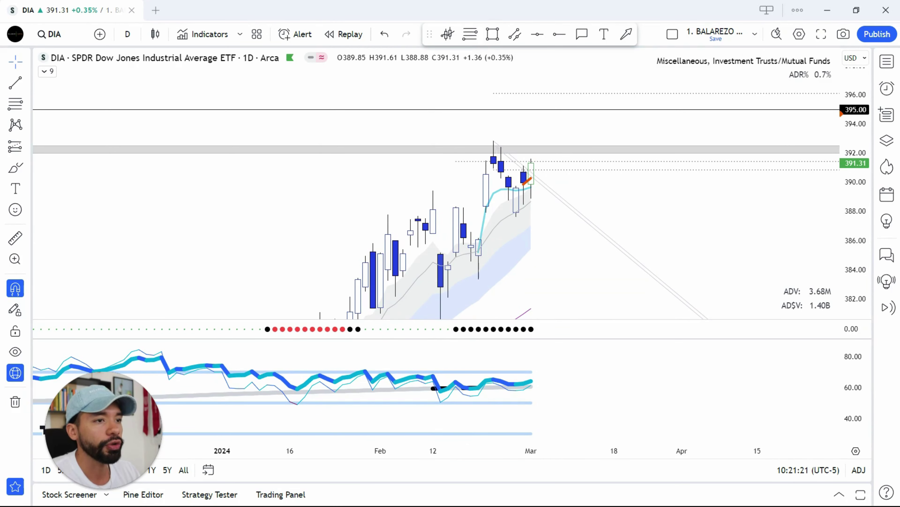
drag(406, 151, 478, 176)
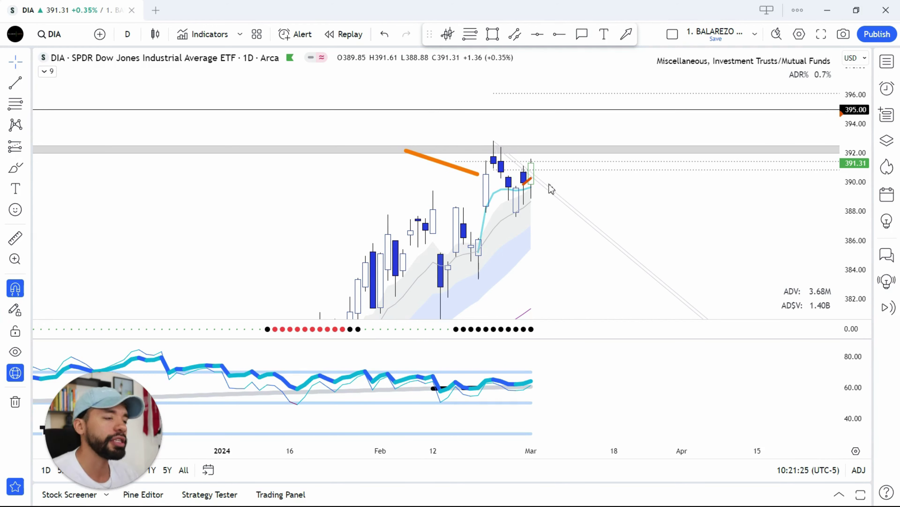
drag(493, 142, 590, 223)
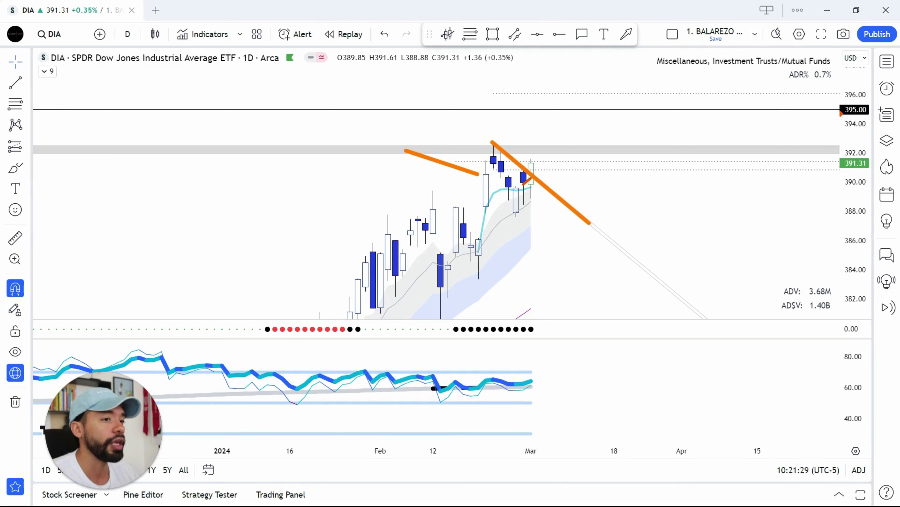
- Clear the trendline sketch and mark the upper and lower edges of the DIA gray zone above 392 with two horizontal lines
click(476, 146)
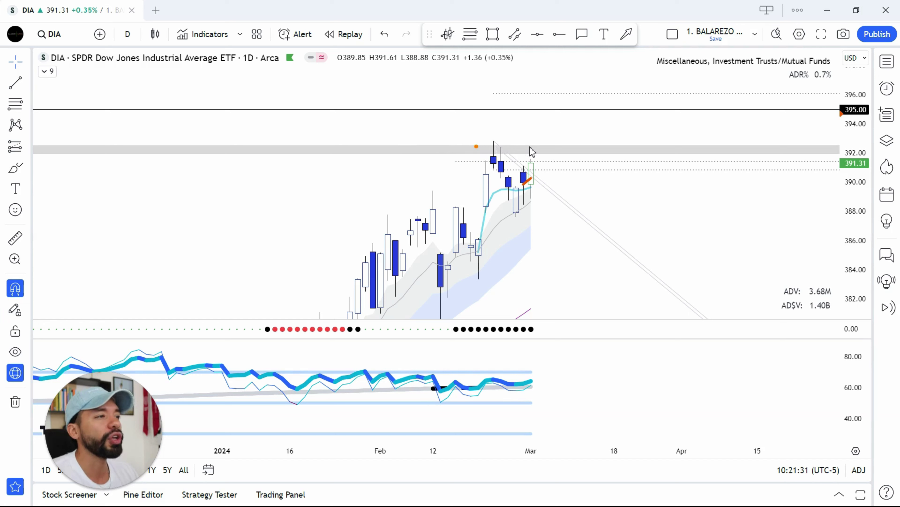
drag(530, 147, 597, 146)
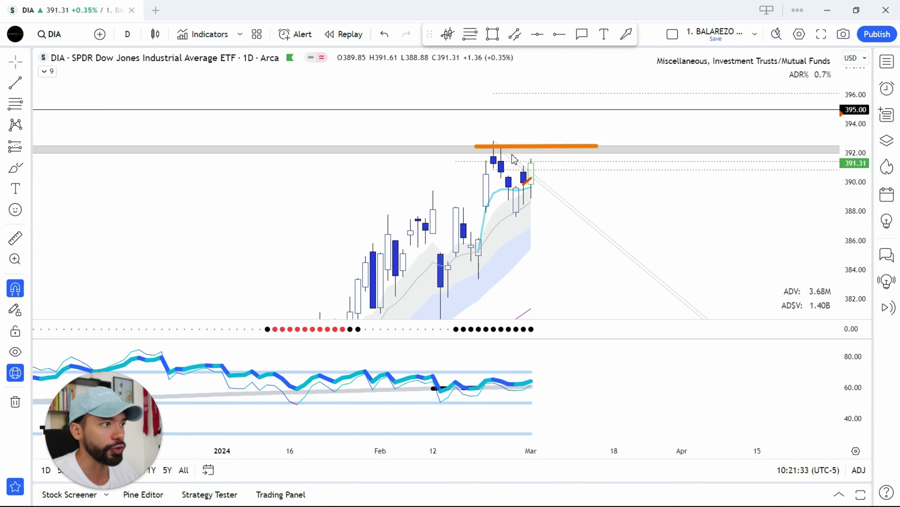
drag(511, 154, 611, 154)
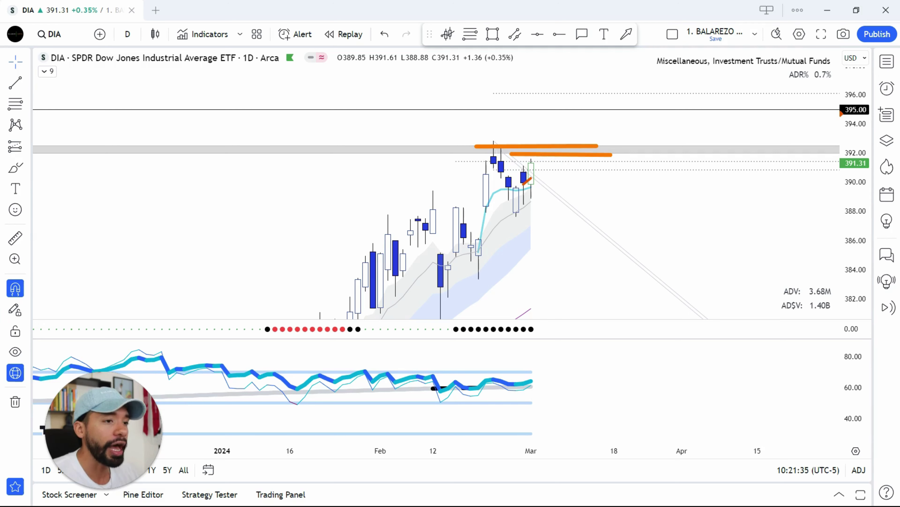
- Mark DIA's potential move from the gray zone near 392 up toward 395 and the area just above that level, and reposition the chart
mouse_move(476, 152)
mouse_down()
mouse_move(567, 156)
mouse_move(544, 139)
mouse_move(567, 151)
mouse_move(584, 114)
mouse_up()
drag(774, 76, 833, 106)
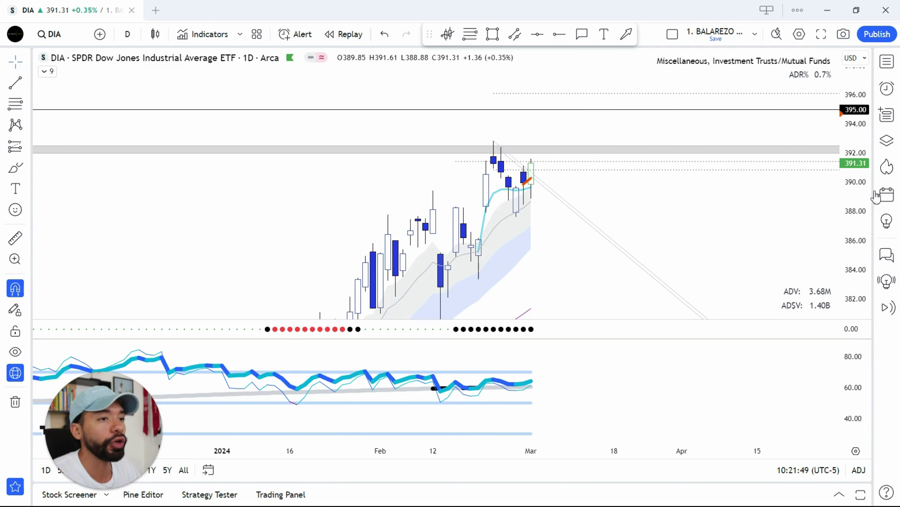
drag(674, 205, 671, 197)
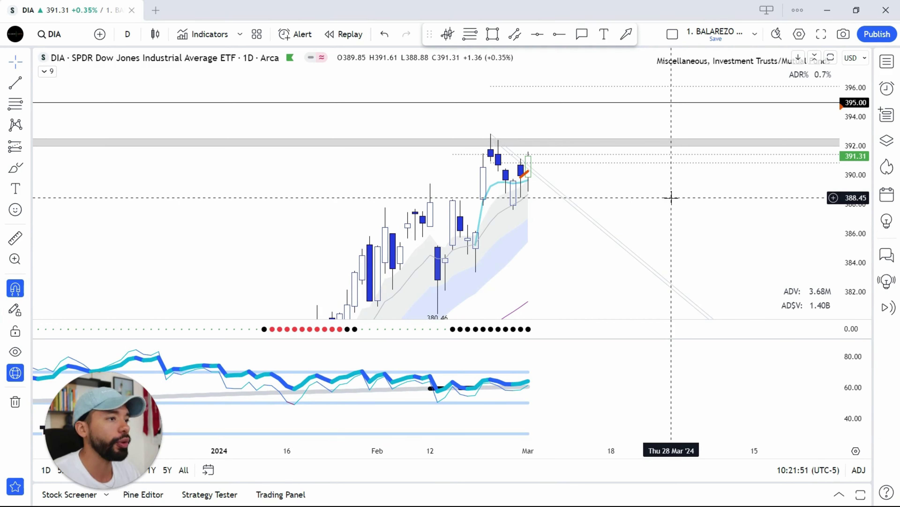
- Load the TSLA daily chart and mark its gray zone between about 198 and 200 and the area just below the 202.50 line
key(space)
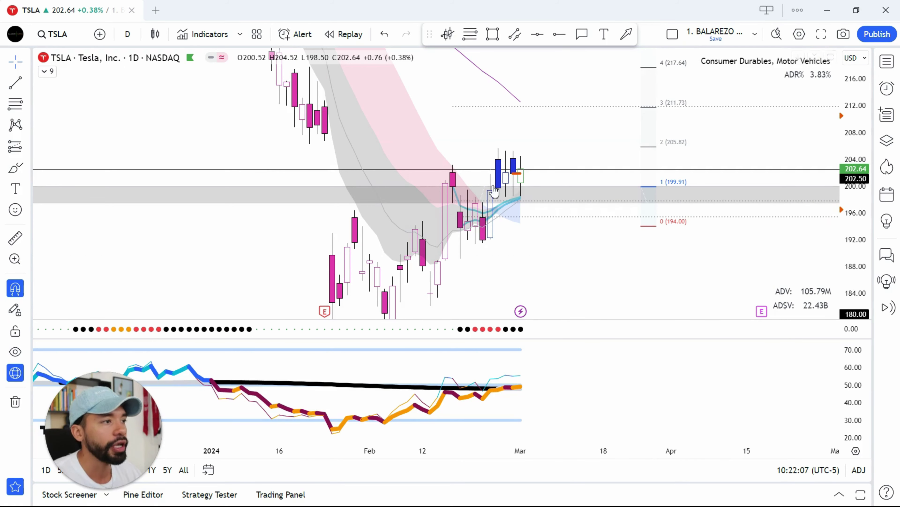
drag(419, 186, 707, 201)
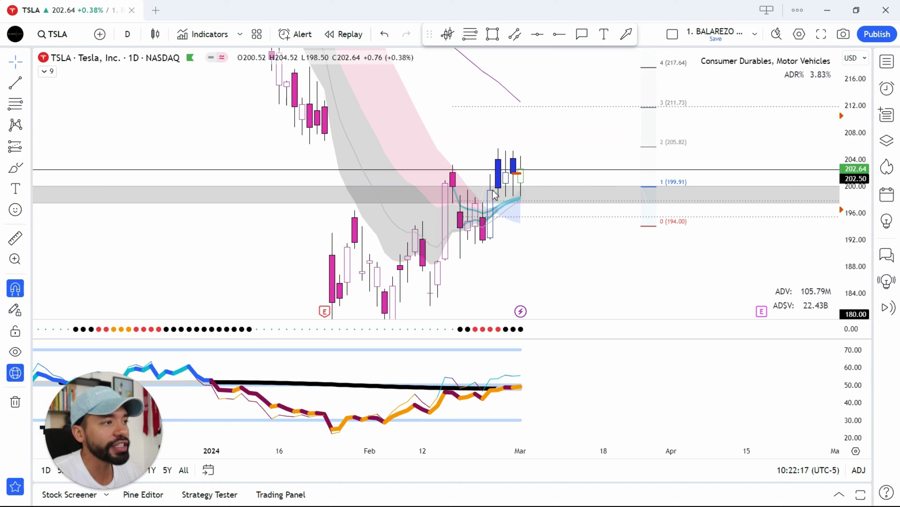
drag(582, 197, 489, 199)
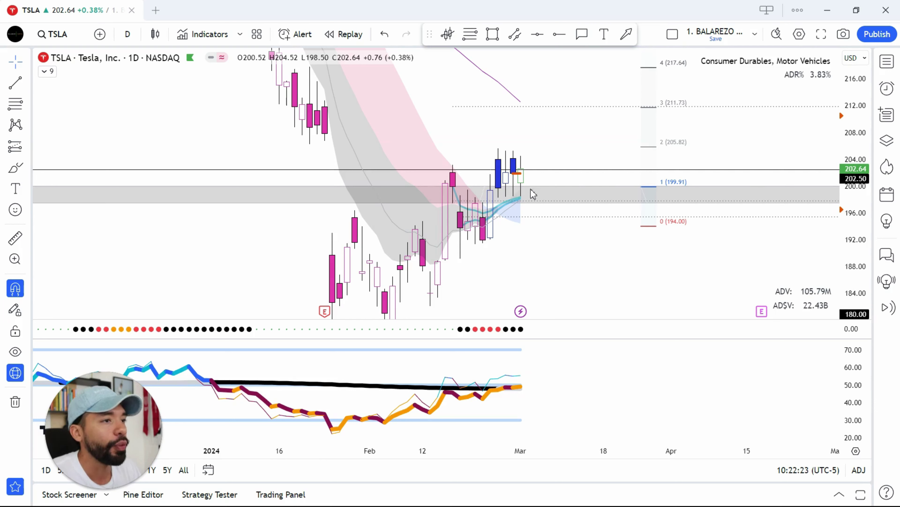
drag(531, 172, 842, 179)
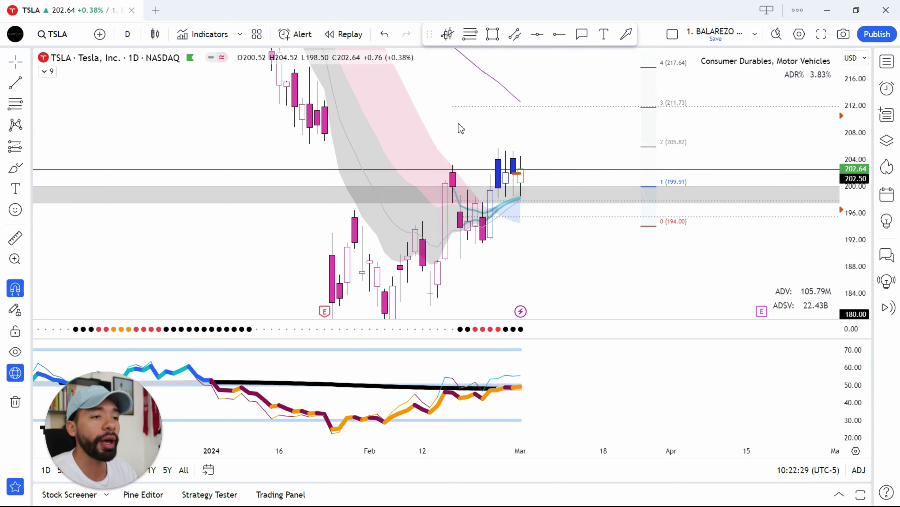
- Box TSLA's upside from about 202.50 to the 211.73 target and the moving average end near 212, and clear both boxes
drag(534, 167, 564, 110)
drag(516, 94, 545, 107)
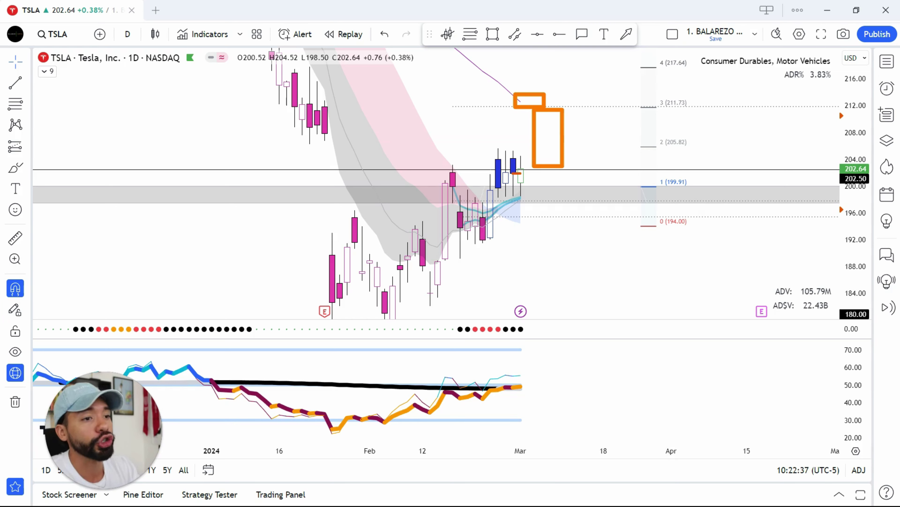
key(ctrl+z)
key(ctrl+z)
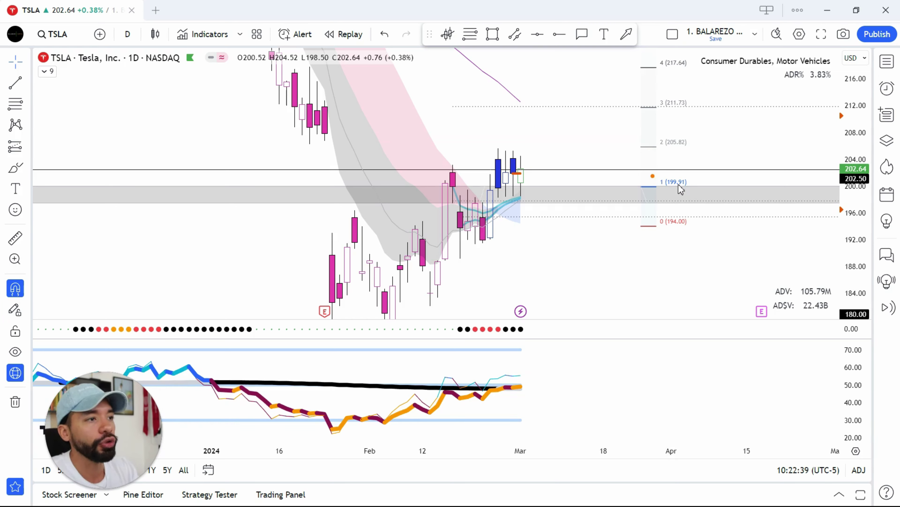
- Box the 1 (199.91) and 0 (194.00) level labels on the TSLA chart, and clear the boxes
drag(652, 175, 696, 192)
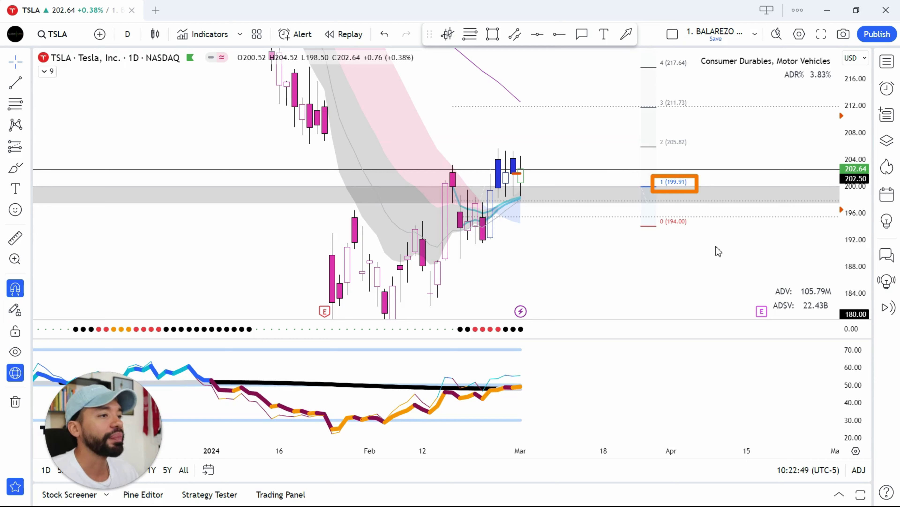
drag(649, 214, 740, 226)
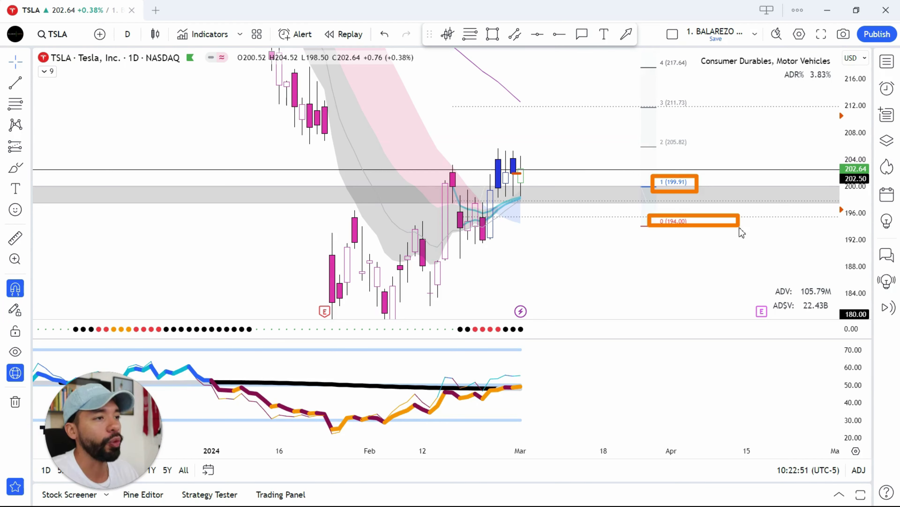
key(Escape)
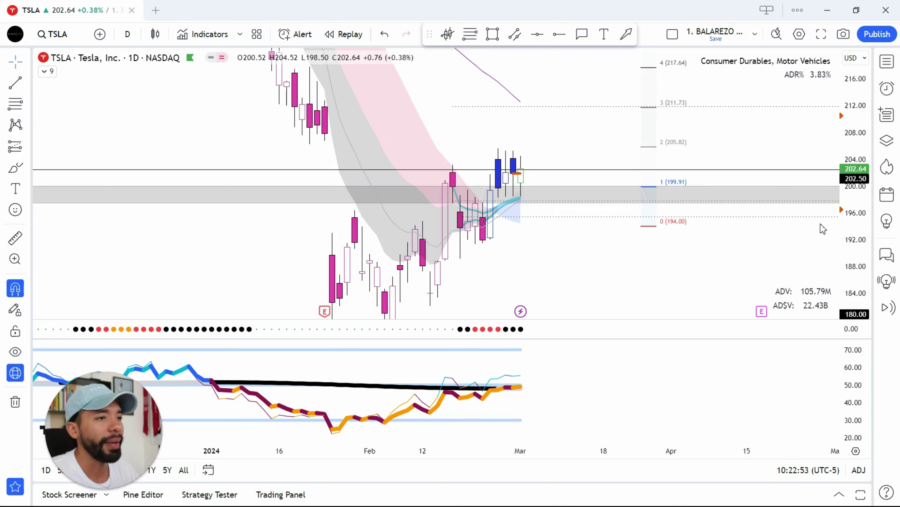
- Highlight the TSLA alert level between 196 and 198, clear it, and mark the upside from about 203 to the 211.73 target
drag(506, 208, 846, 208)
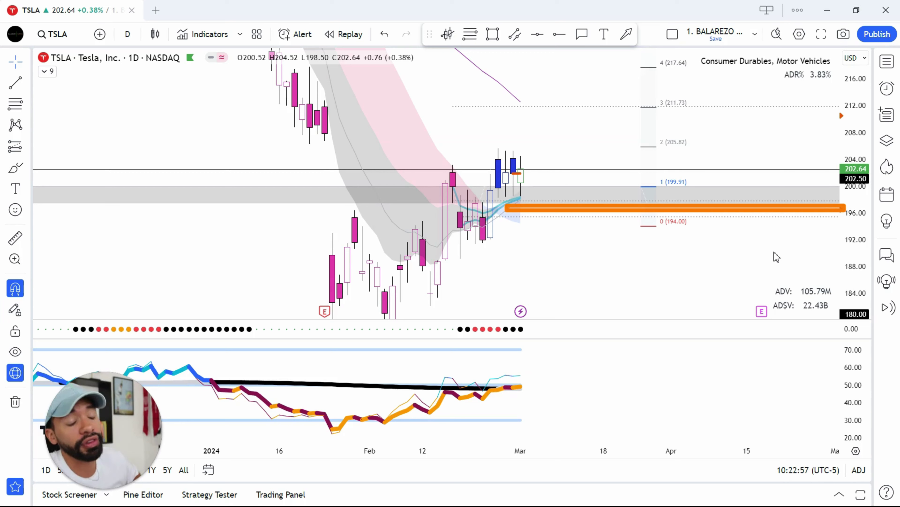
key(ctrl+z)
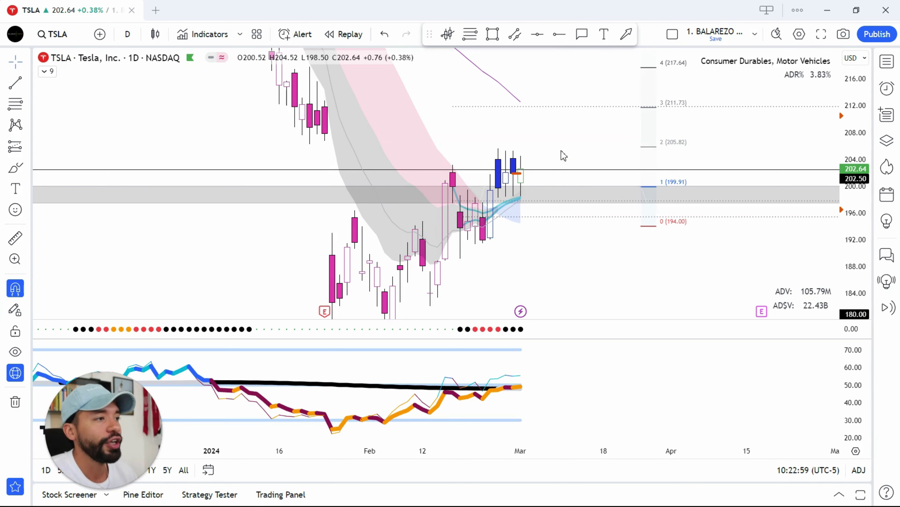
drag(533, 164, 568, 111)
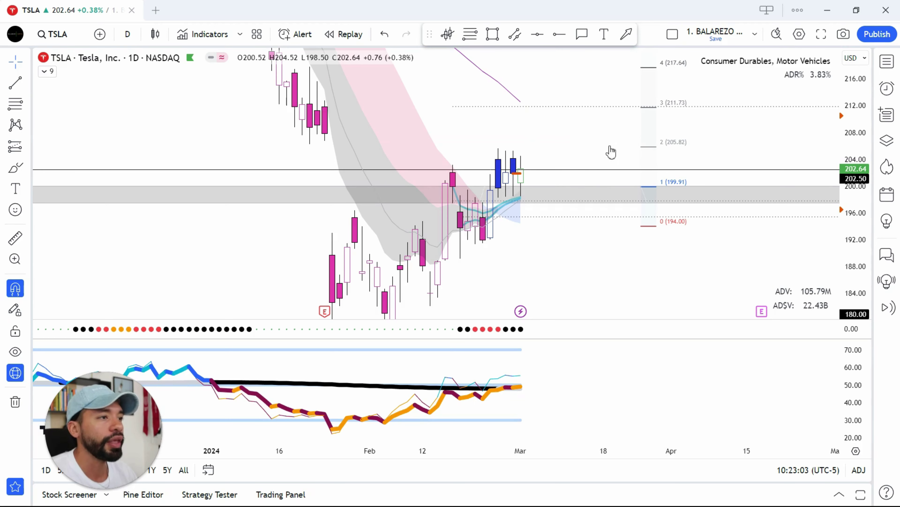
- Load the ARM daily chart and trace the falling trendline from the 164.00 high and the rising line from the February low, clearing each
key(space)
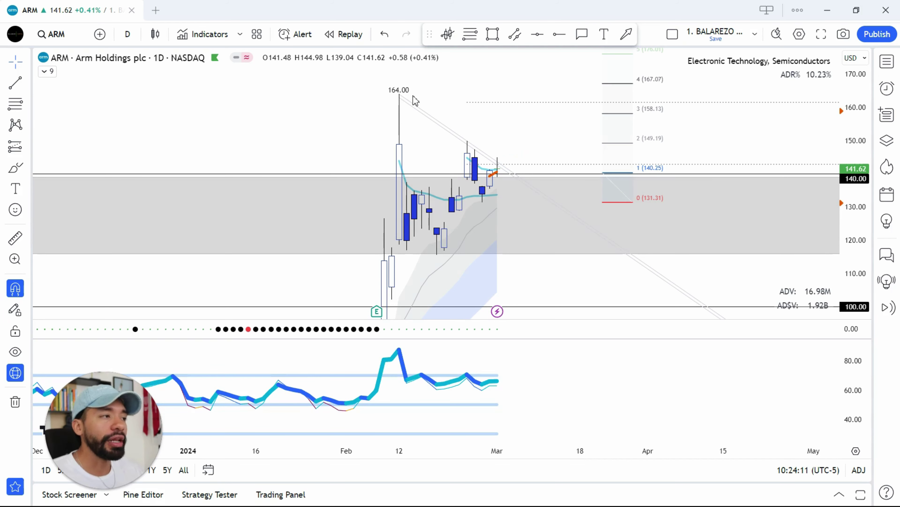
drag(397, 95, 531, 188)
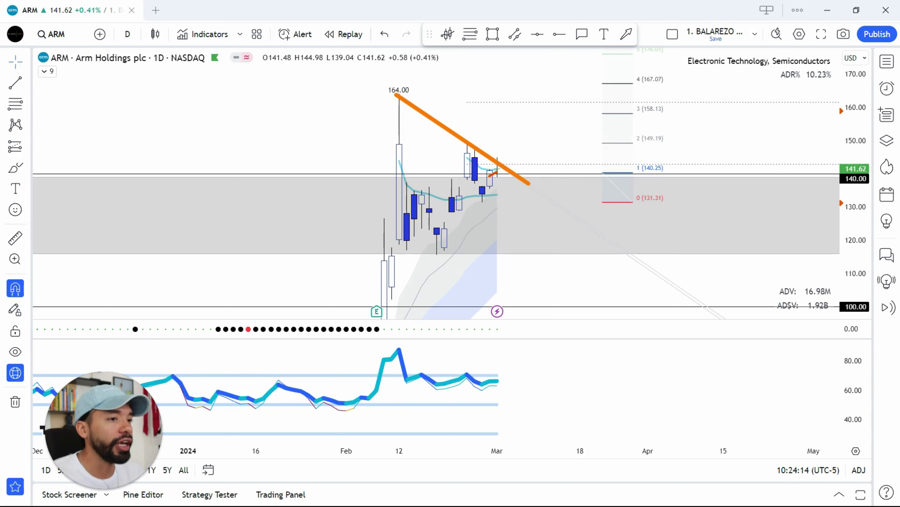
key(ctrl+z)
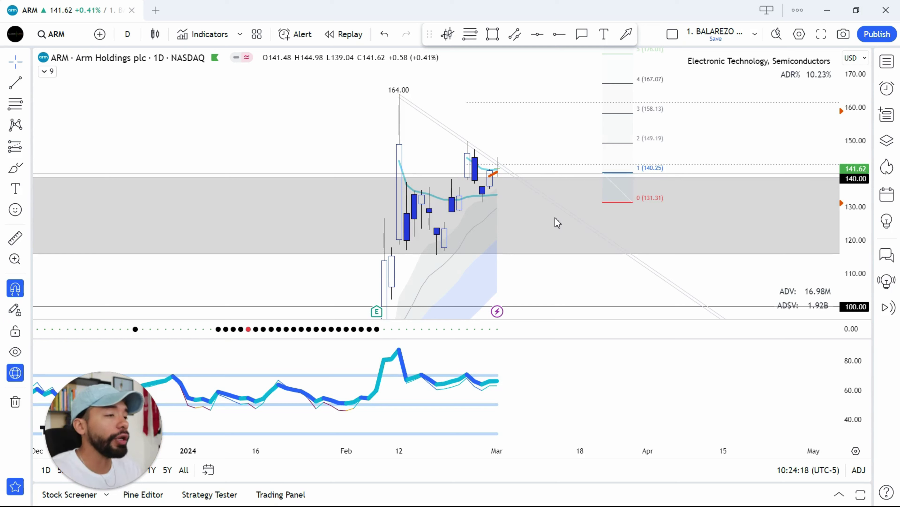
mouse_move(435, 260)
mouse_down()
mouse_move(514, 194)
mouse_move(513, 169)
mouse_up()
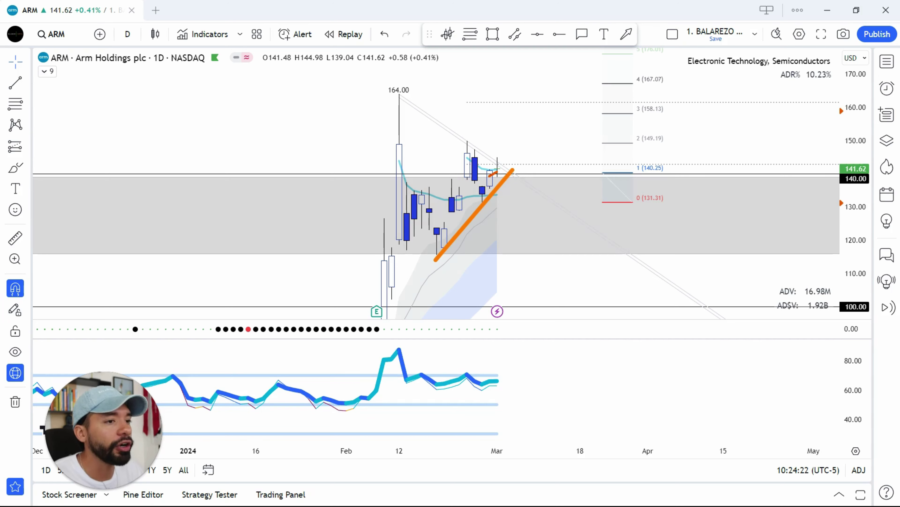
key(ctrl+z)
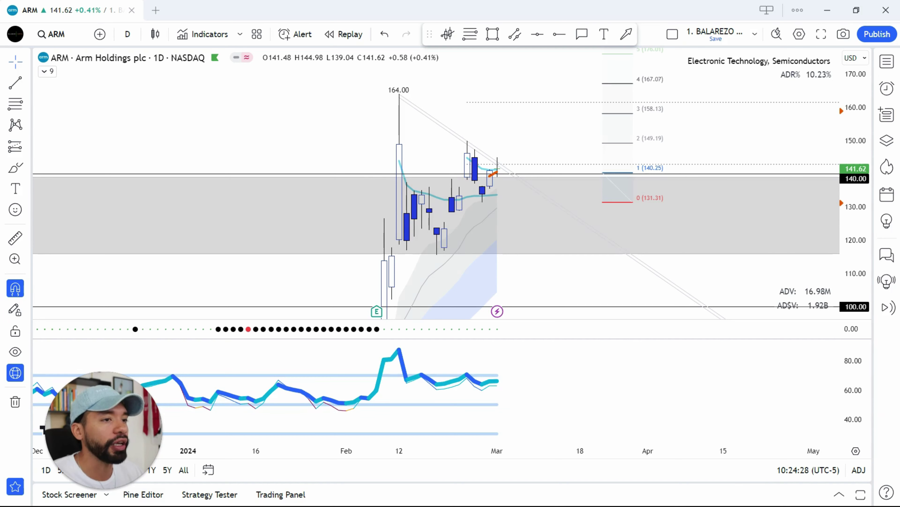
- Box the ARM gray zone from about 116 up to the 140 line, and clear the box
click(373, 176)
drag(511, 187, 660, 258)
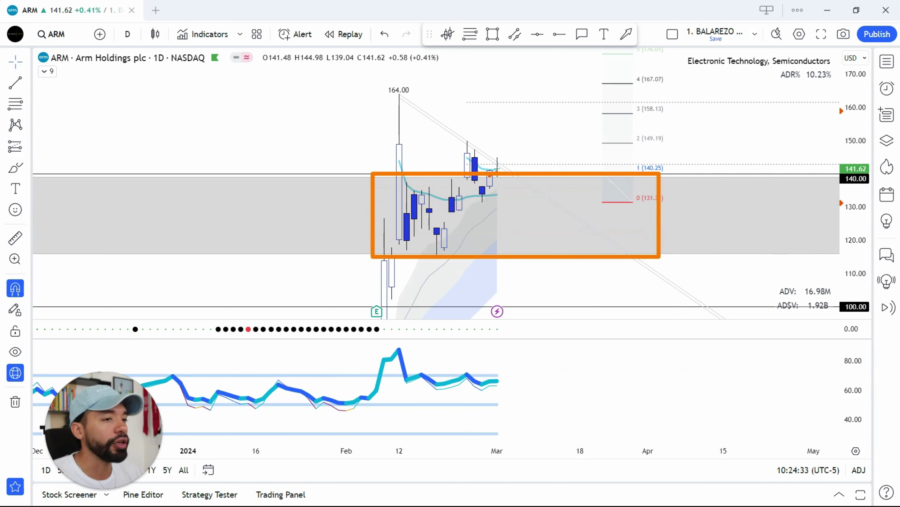
key(Escape)
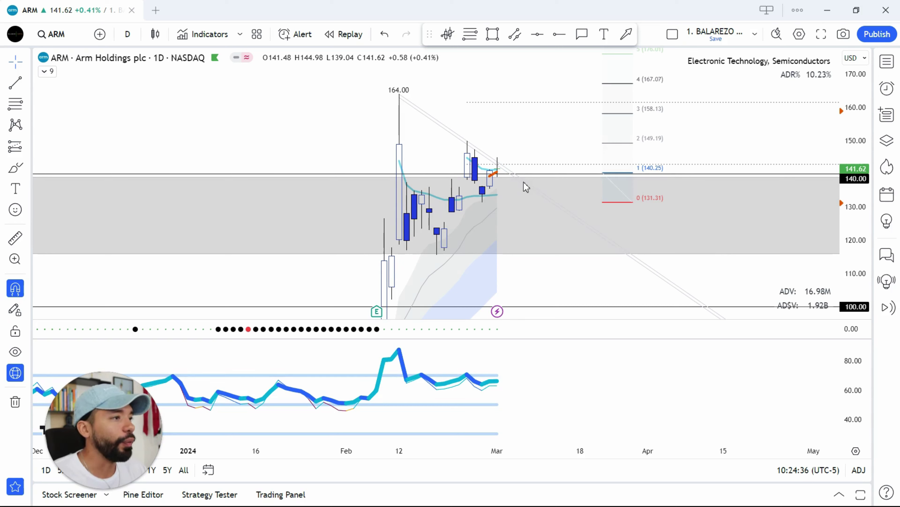
- Box ARM's upside from about 143 to 159 and the band from there up to the 164.00 high, and clear the boxes
drag(504, 166, 555, 109)
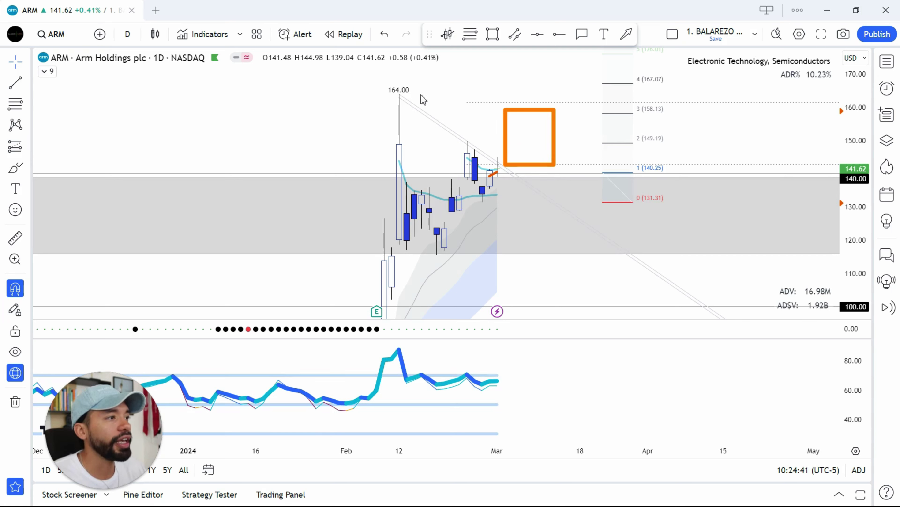
drag(386, 96, 841, 113)
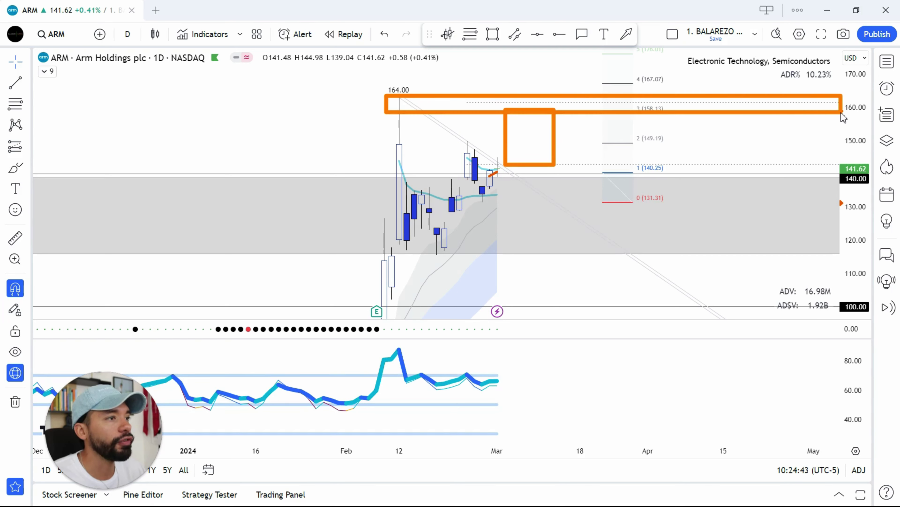
key(ctrl+z)
key(ctrl+z)
key(ctrl+z)
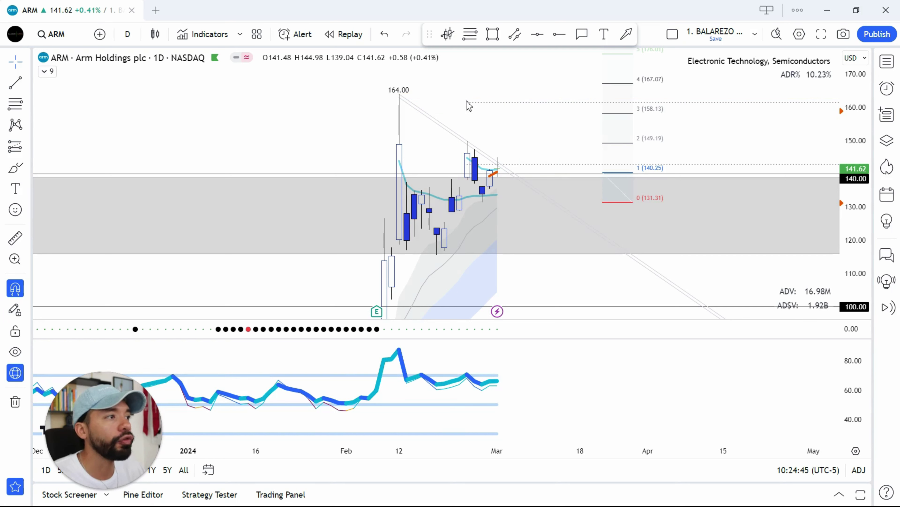
- Highlight ARM's dotted level just above 160, clear it, and circle the late-February high near 150 and the recent low near 131
mouse_move(460, 97)
mouse_down()
mouse_move(639, 113)
mouse_move(845, 113)
mouse_up()
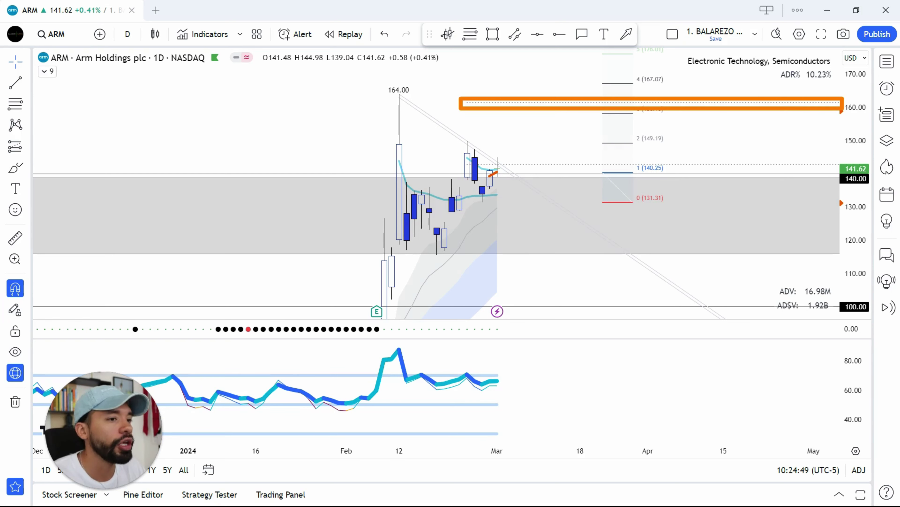
key(ctrl+z)
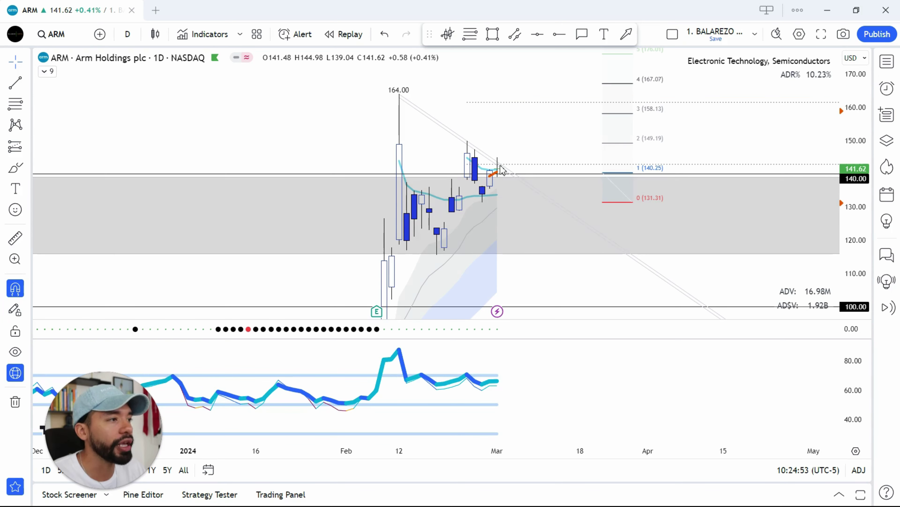
drag(472, 147, 479, 152)
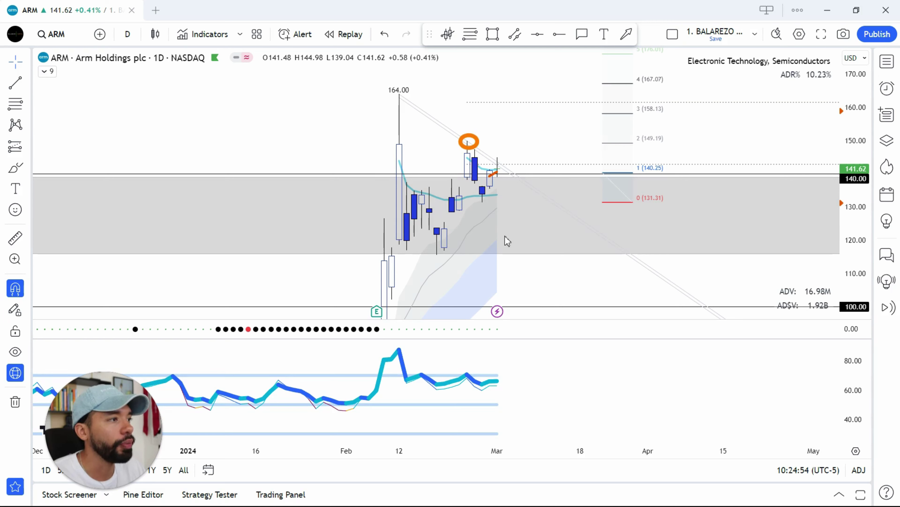
drag(486, 209, 493, 209)
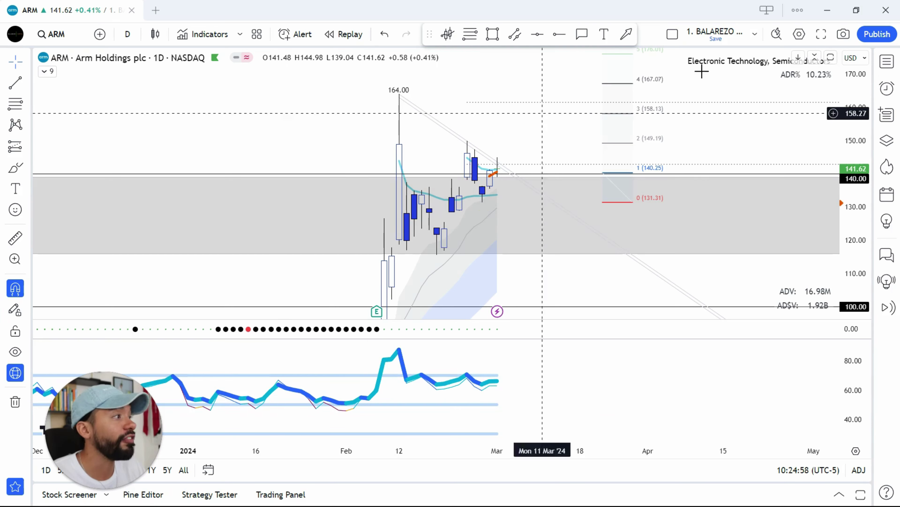
- Draw a Fib retracement from 158.27 down to 148.37 beside ARM's existing target levels, and lock it
click(471, 35)
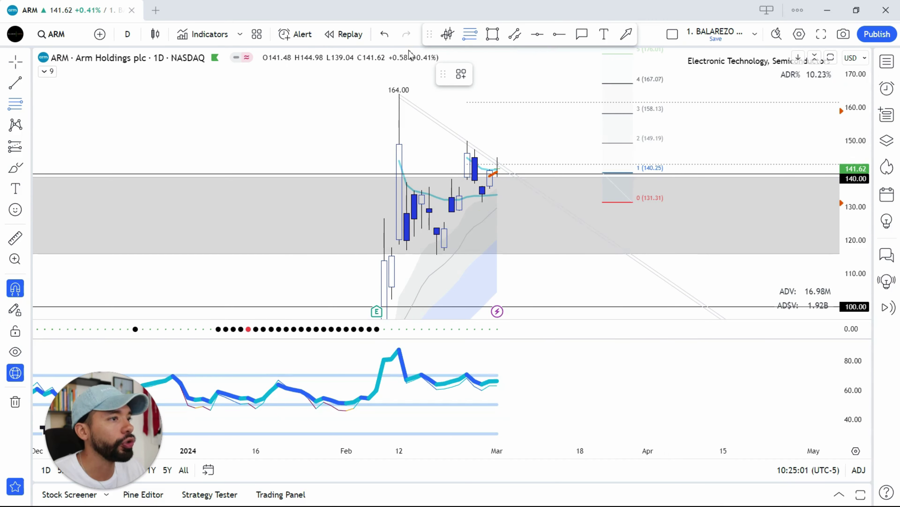
click(708, 114)
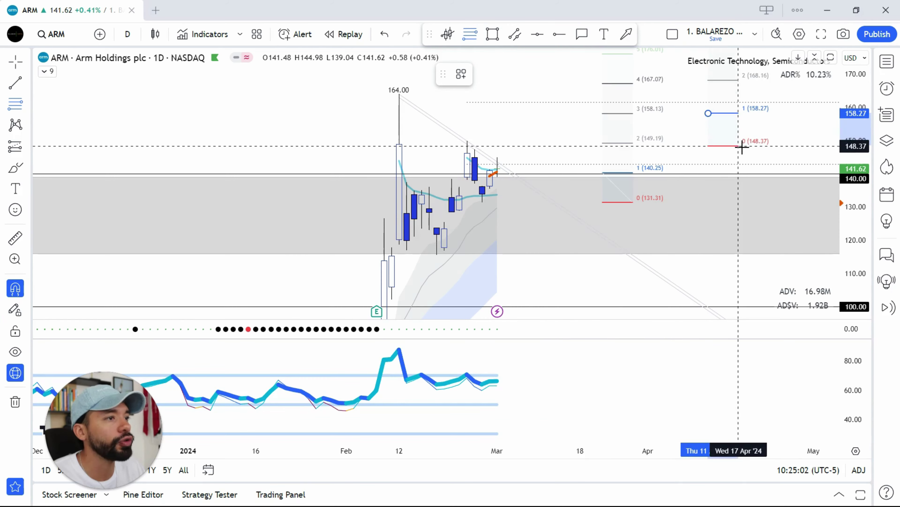
click(738, 146)
click(550, 74)
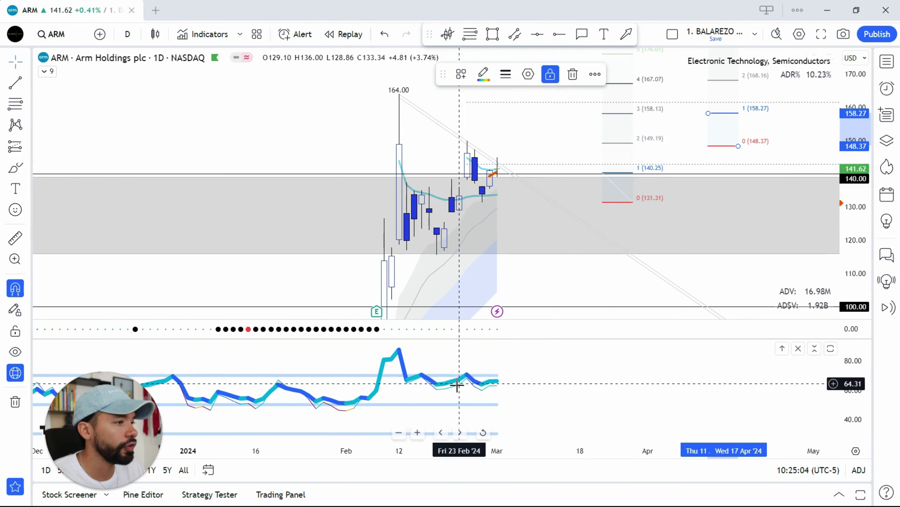
- Apply the FIBONACCI template to the new Fib retracement on the ARM chart
click(528, 74)
click(380, 336)
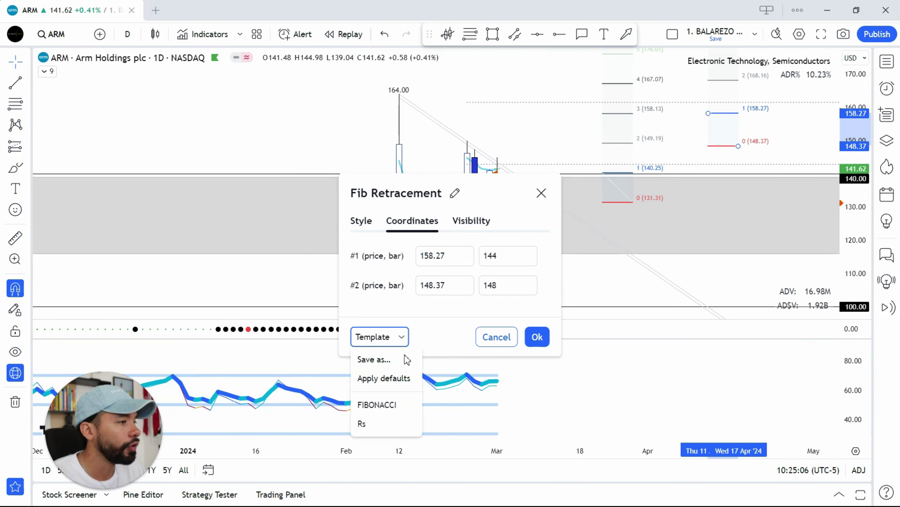
click(376, 404)
click(537, 336)
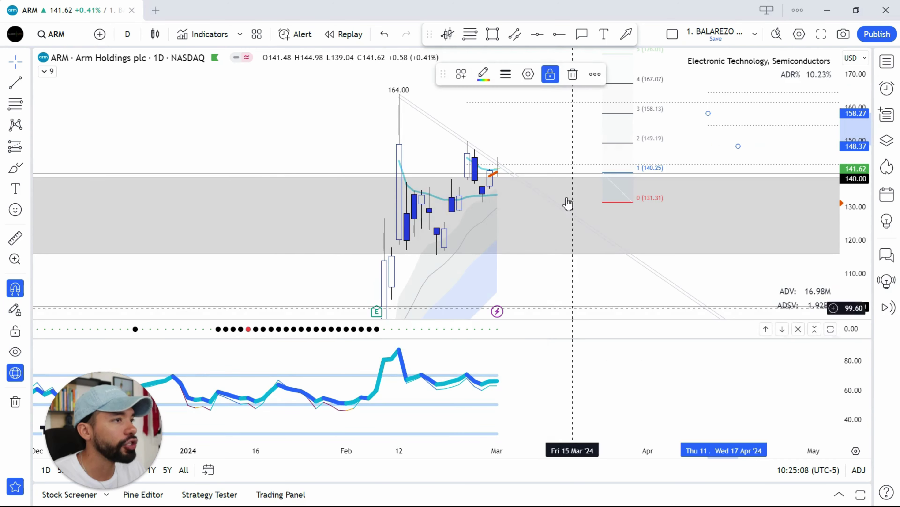
- Examine the line, extension and level style settings of the Fib retracement drawn from 158.27 to 148.37 on ARM, and delete that retracement
click(528, 74)
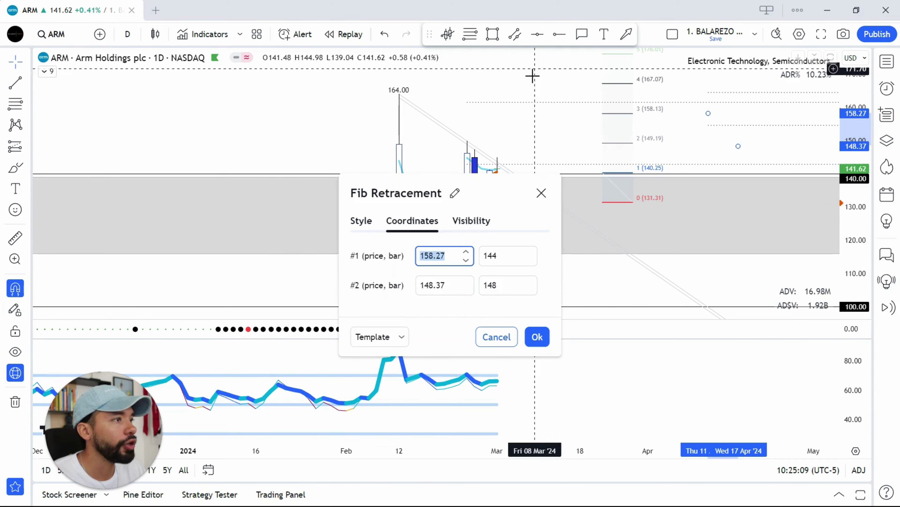
click(361, 221)
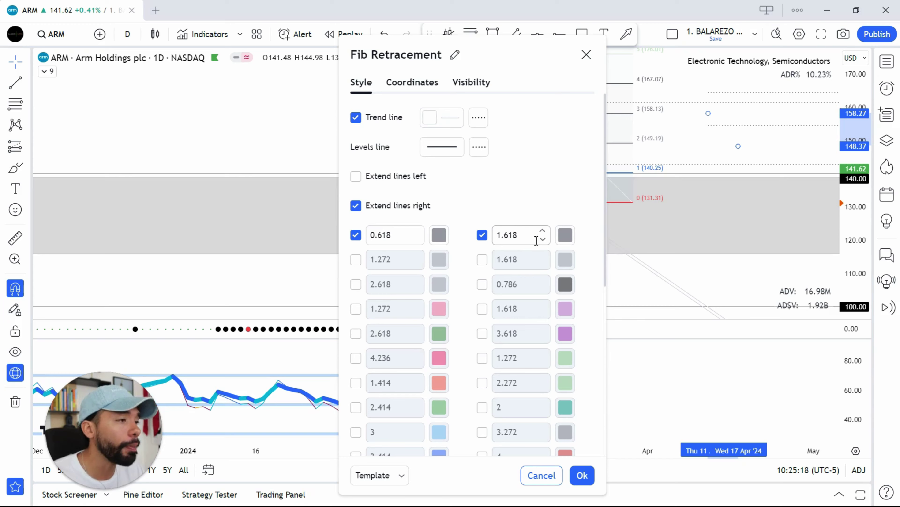
click(582, 475)
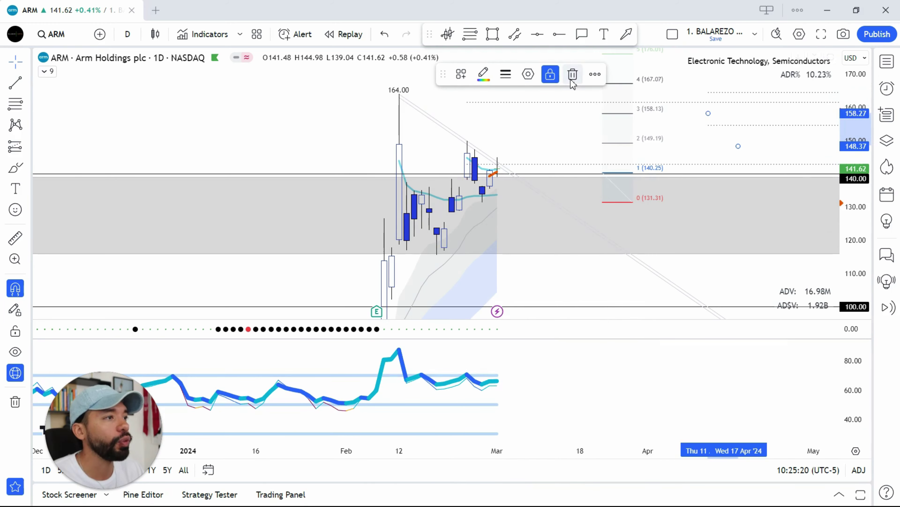
click(594, 117)
- Draw a Fib retracement from ARM's late-February high at 149.92 down to the 28 February low at 131.31, and delete it
click(470, 33)
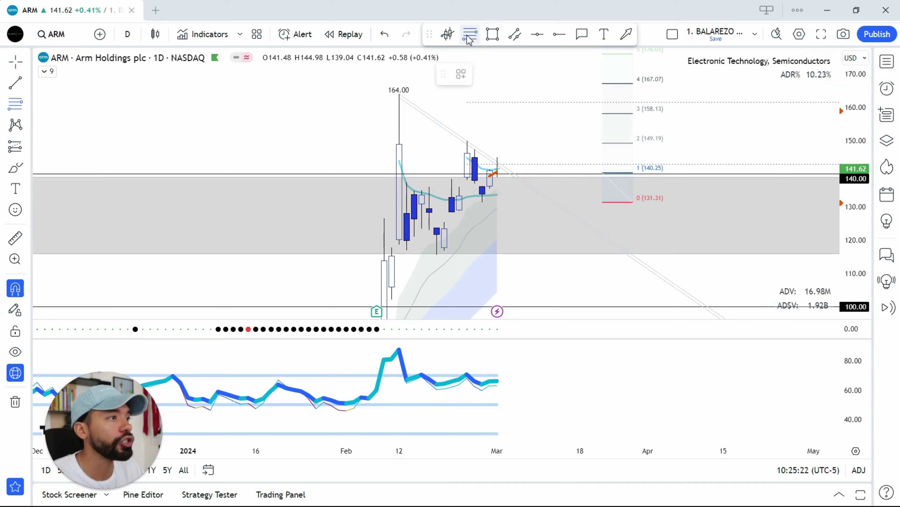
click(468, 132)
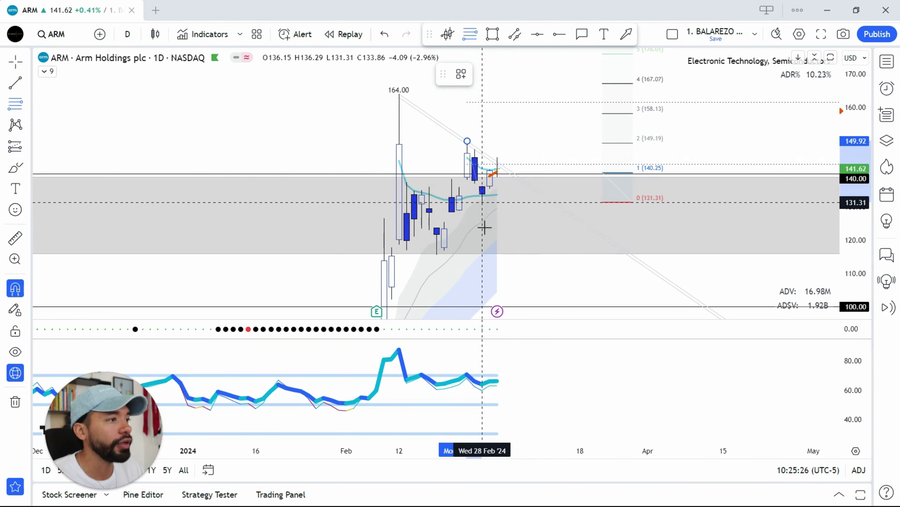
click(483, 213)
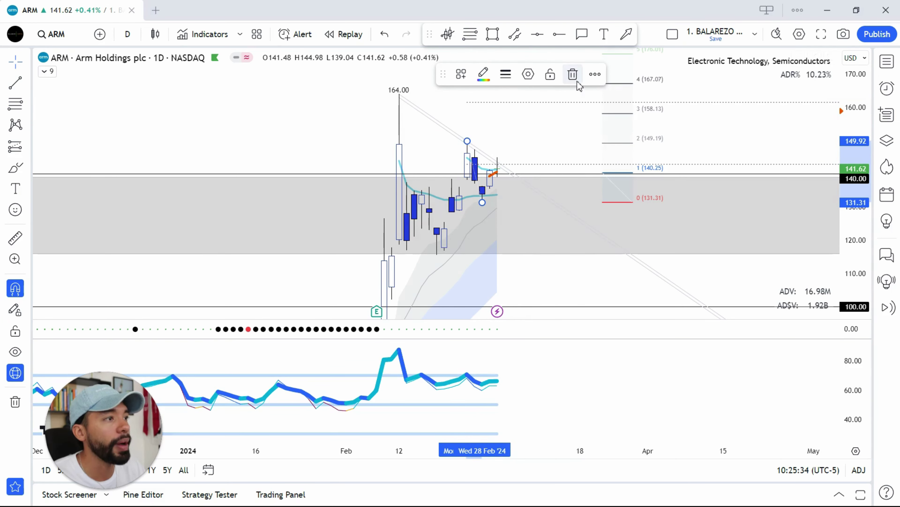
click(573, 74)
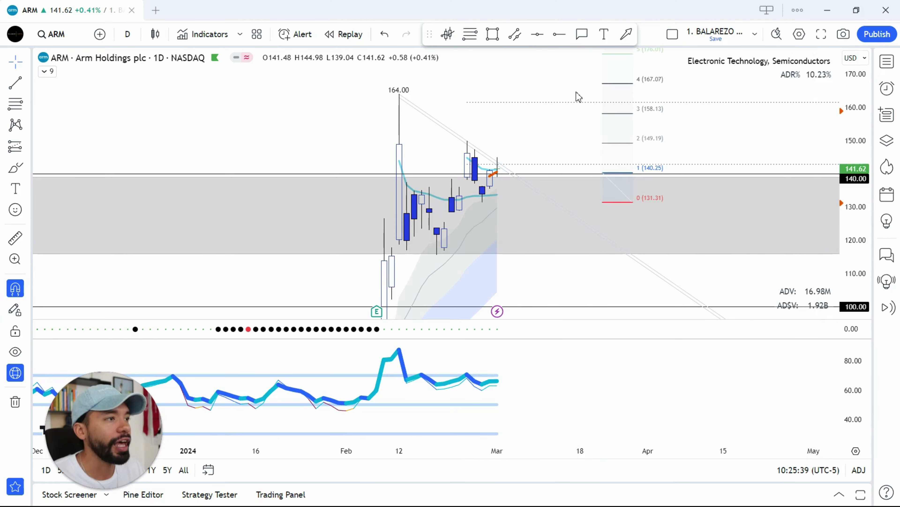
mouse_move(553, 85)
mouse_down()
mouse_move(665, 117)
mouse_move(868, 130)
mouse_up()
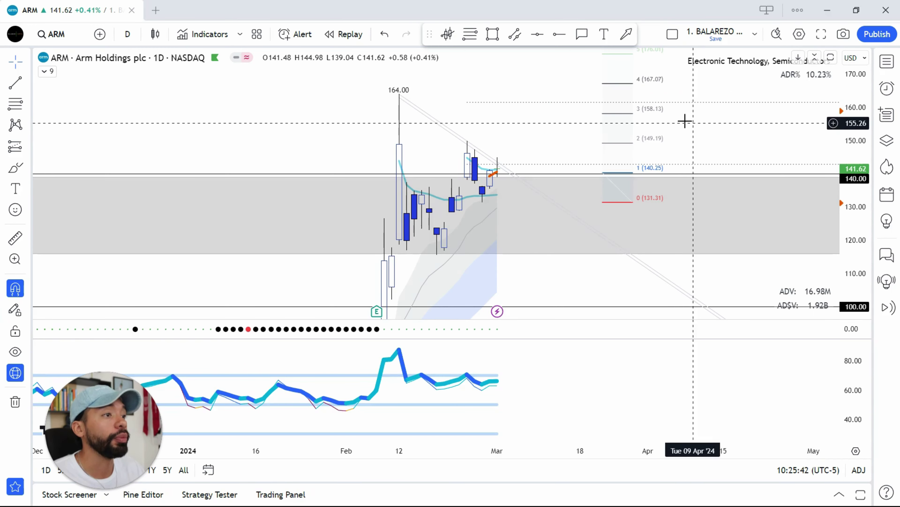
drag(683, 123, 705, 128)
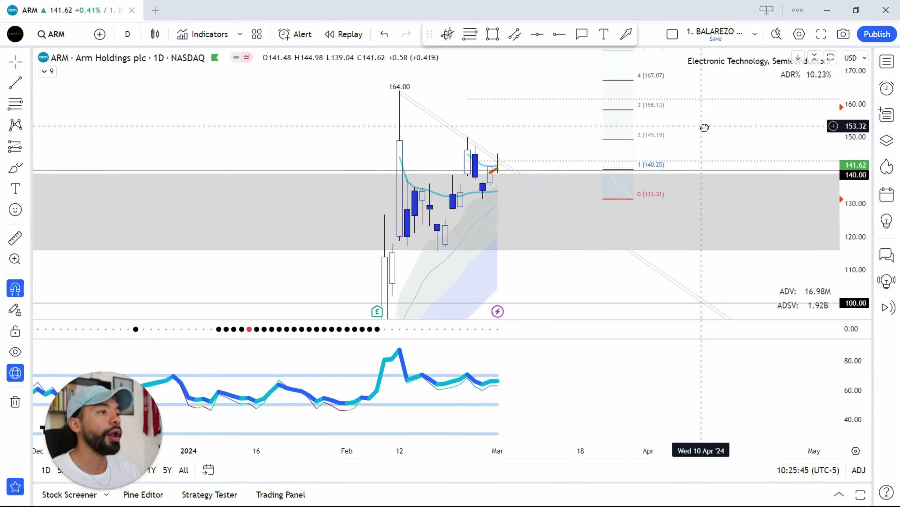